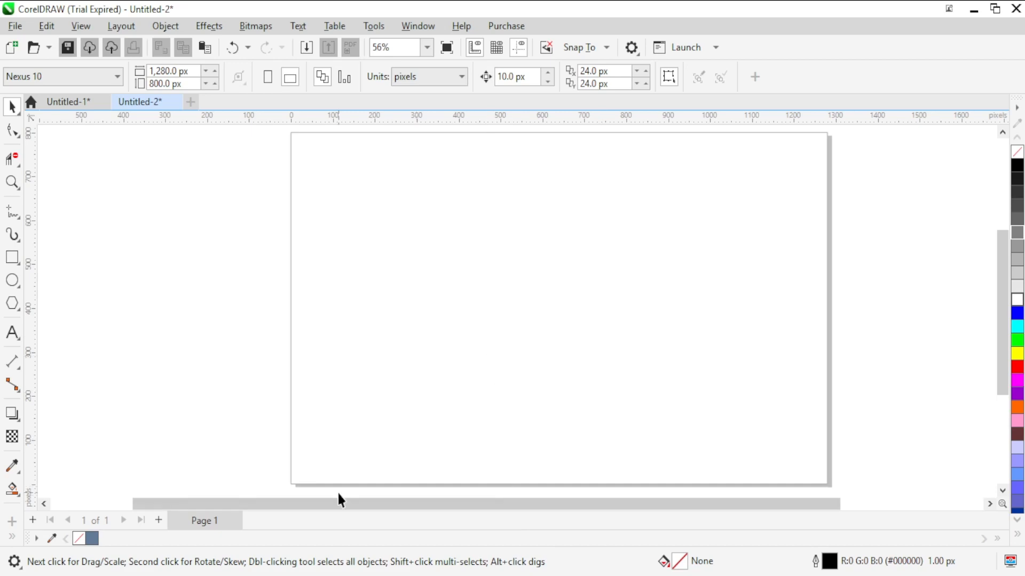
- Create a page-frame rectangle matching the 1280 × 800 px page and select it
{"action": "left_click_drag", "start_coordinate": [339, 503], "coordinate": [365, 505]}
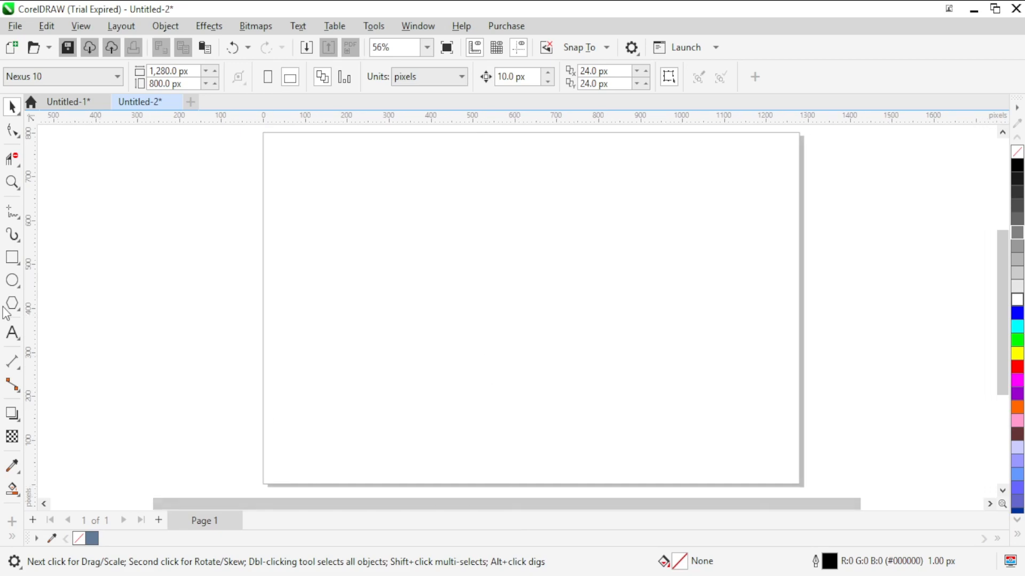
{"action": "double_click", "coordinate": [11, 257]}
{"action": "left_click", "coordinate": [12, 211]}
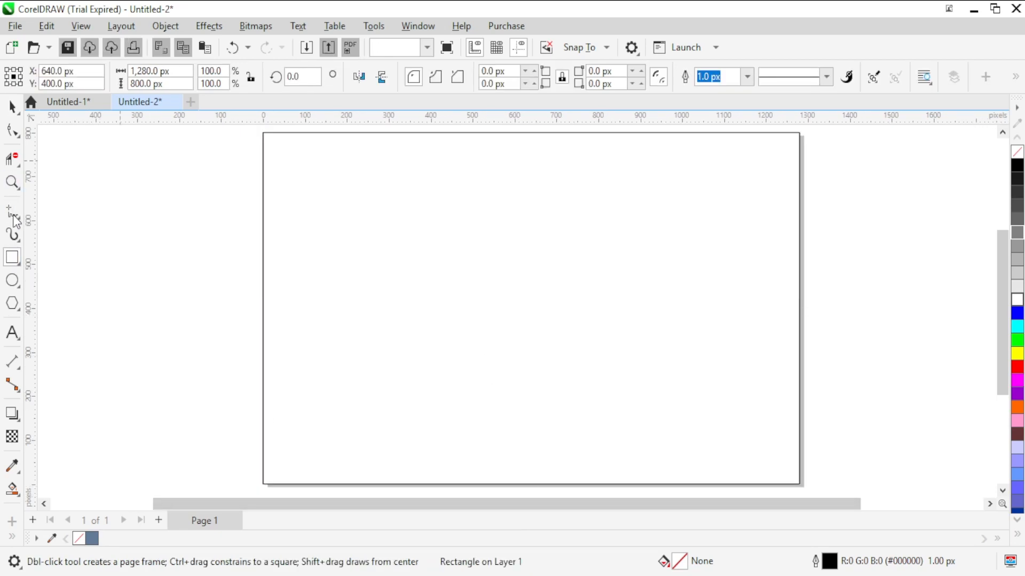
{"action": "left_click", "coordinate": [13, 107]}
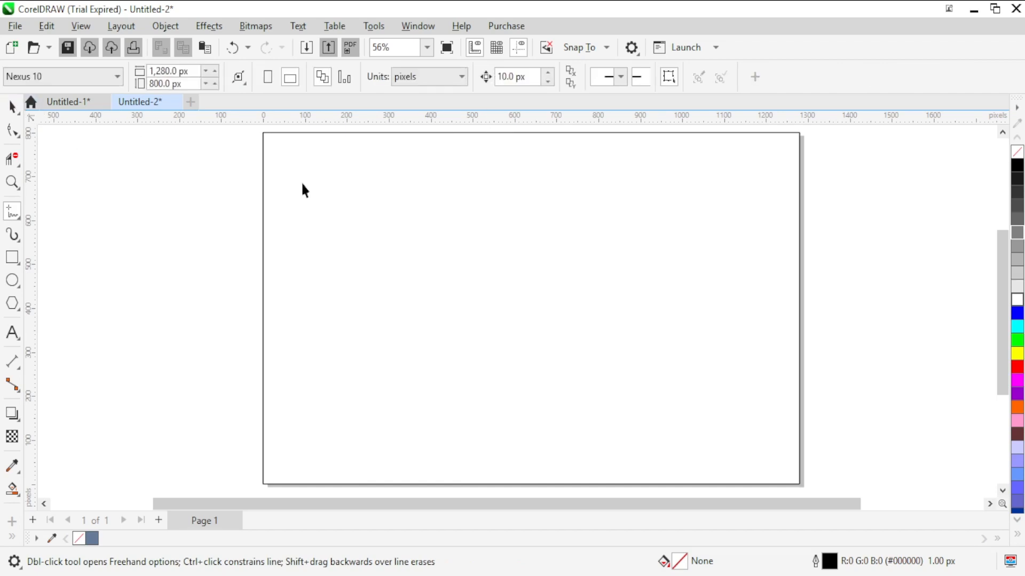
{"action": "left_click", "coordinate": [326, 185]}
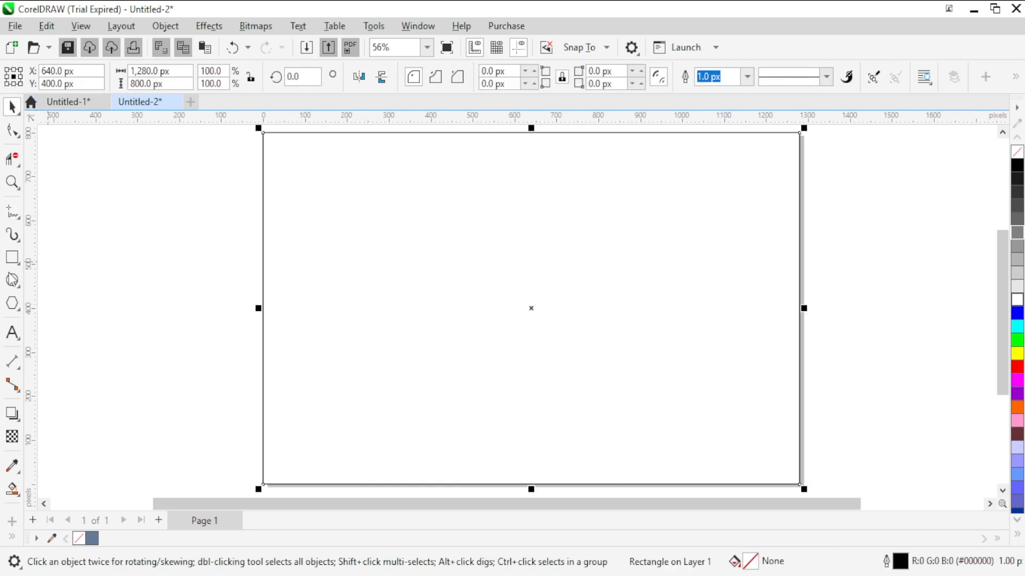
- Draw a vertical and a horizontal straight line through the page's centre, each spanning the frame from edge to edge
{"action": "left_click", "coordinate": [12, 216]}
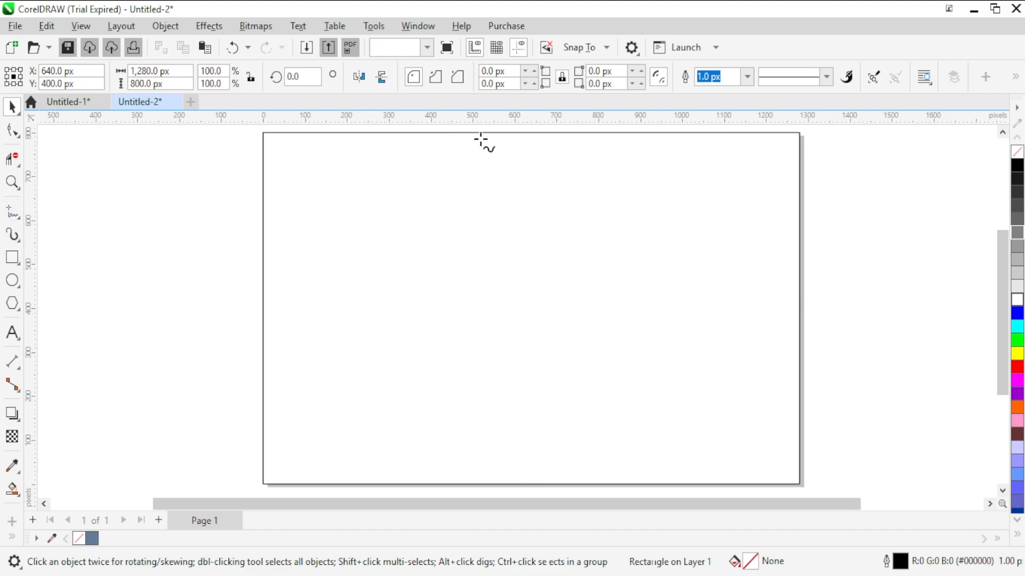
{"action": "left_click", "coordinate": [532, 133]}
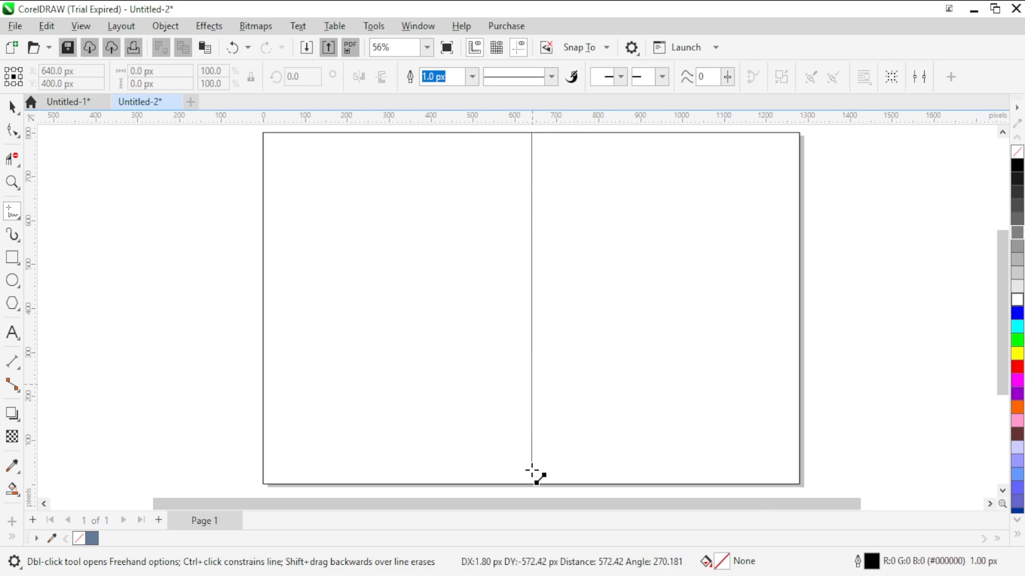
{"action": "left_click", "coordinate": [532, 484]}
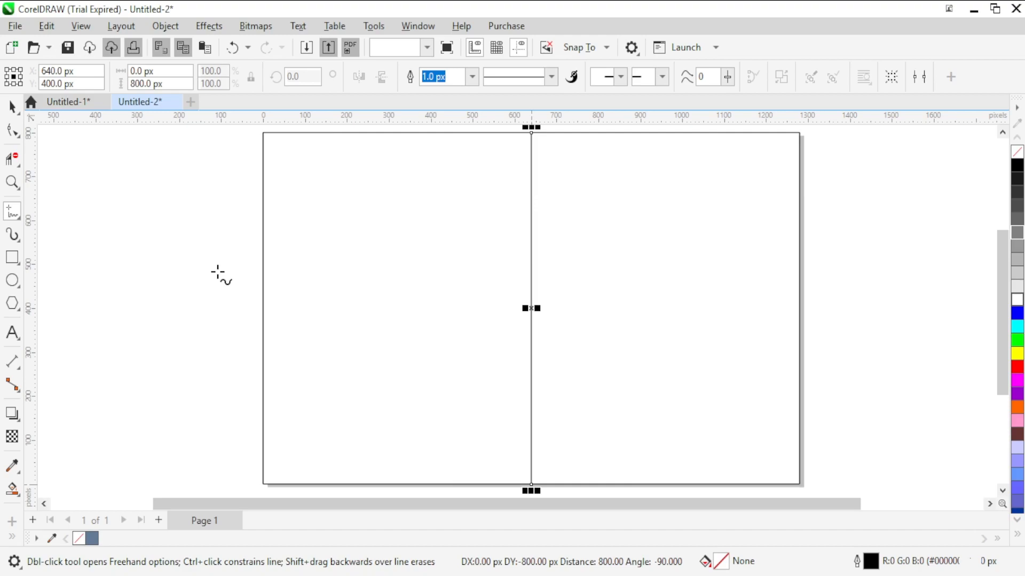
{"action": "left_click", "coordinate": [263, 308]}
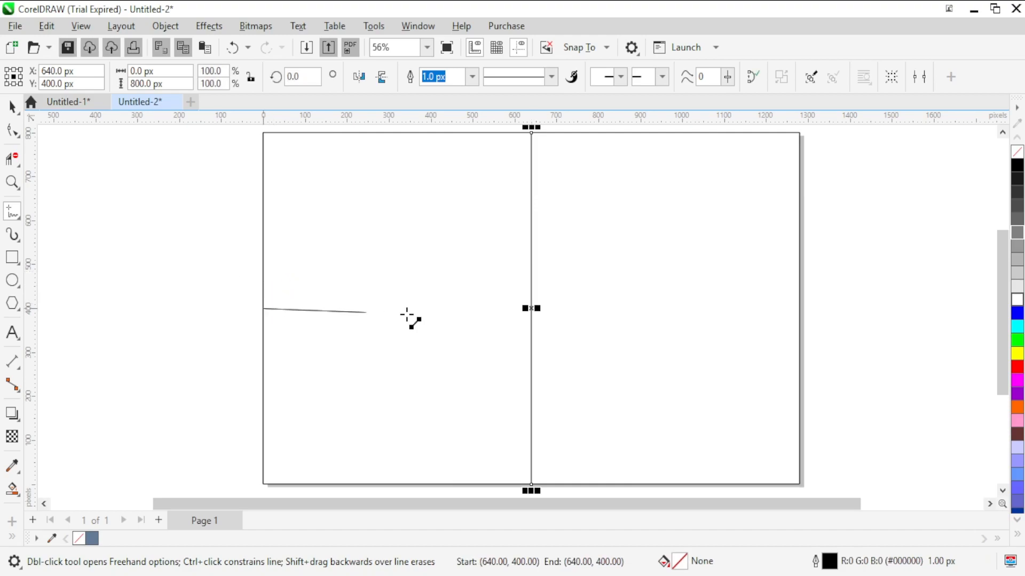
{"action": "left_click", "coordinate": [800, 308]}
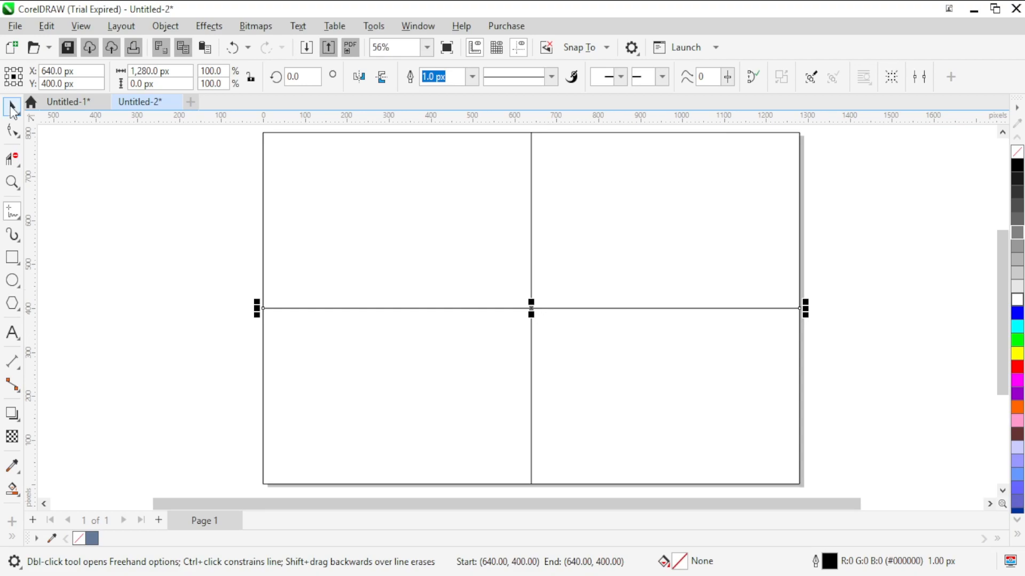
- Select the frame rectangle and both centre lines together and lock them in place
{"action": "left_click", "coordinate": [13, 108]}
{"action": "left_click", "coordinate": [240, 156]}
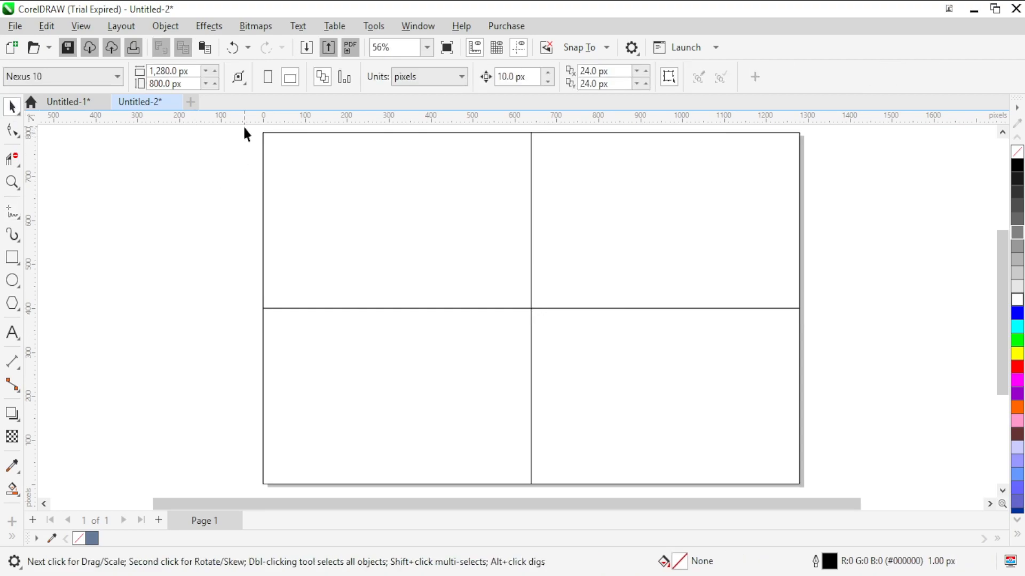
{"action": "left_click_drag", "start_coordinate": [244, 127], "coordinate": [864, 487]}
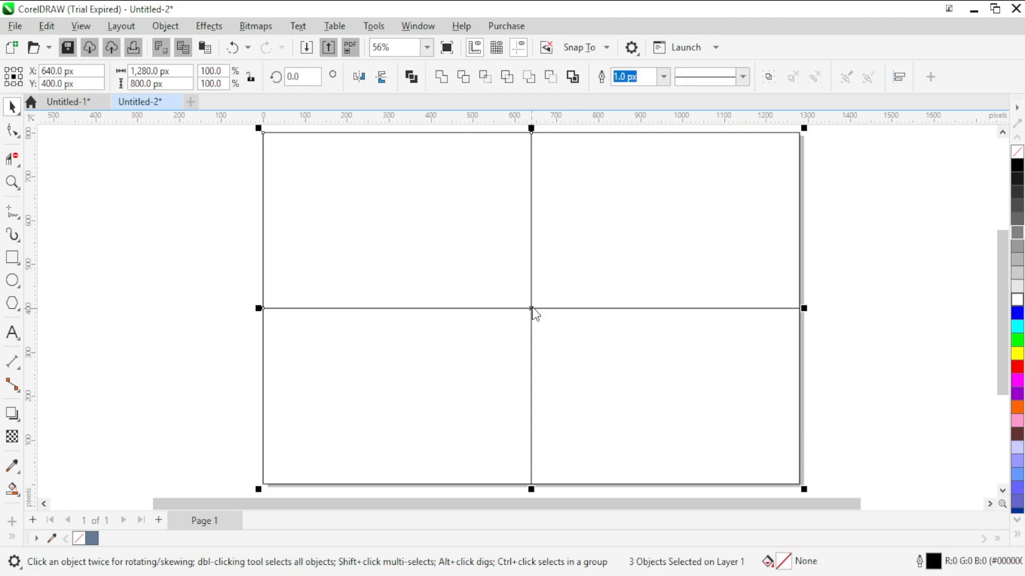
{"action": "left_click", "coordinate": [471, 272]}
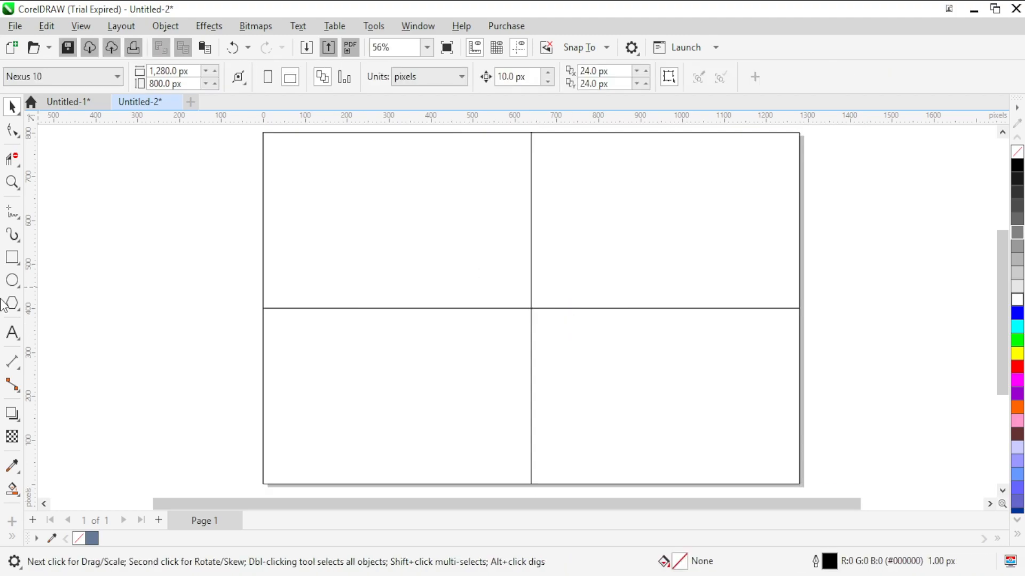
- Draw a square in the page's upper-left quadrant and set its size to 500 × 500 px
{"action": "left_click", "coordinate": [12, 257]}
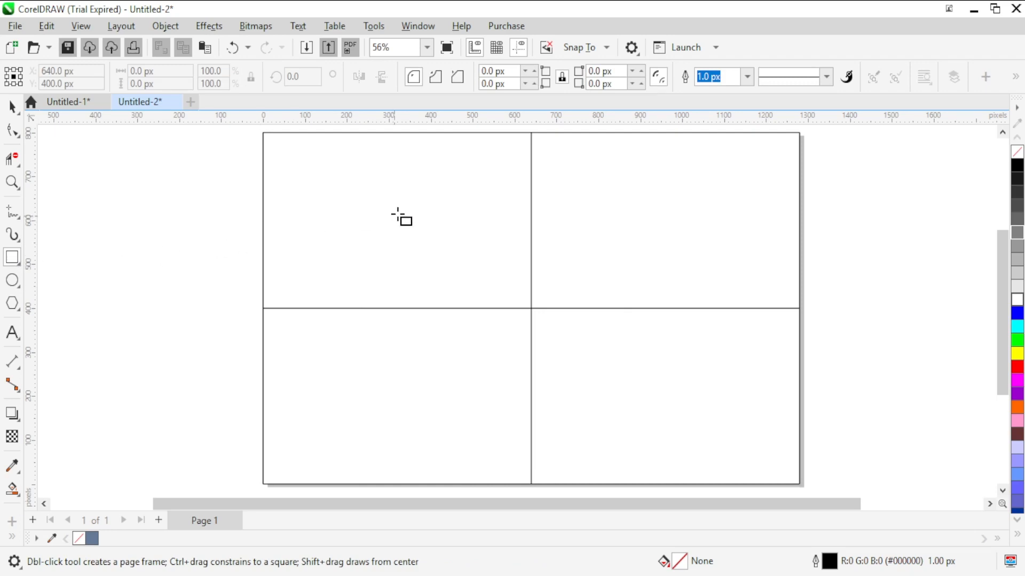
{"action": "left_click_drag", "start_coordinate": [409, 207], "coordinate": [483, 296]}
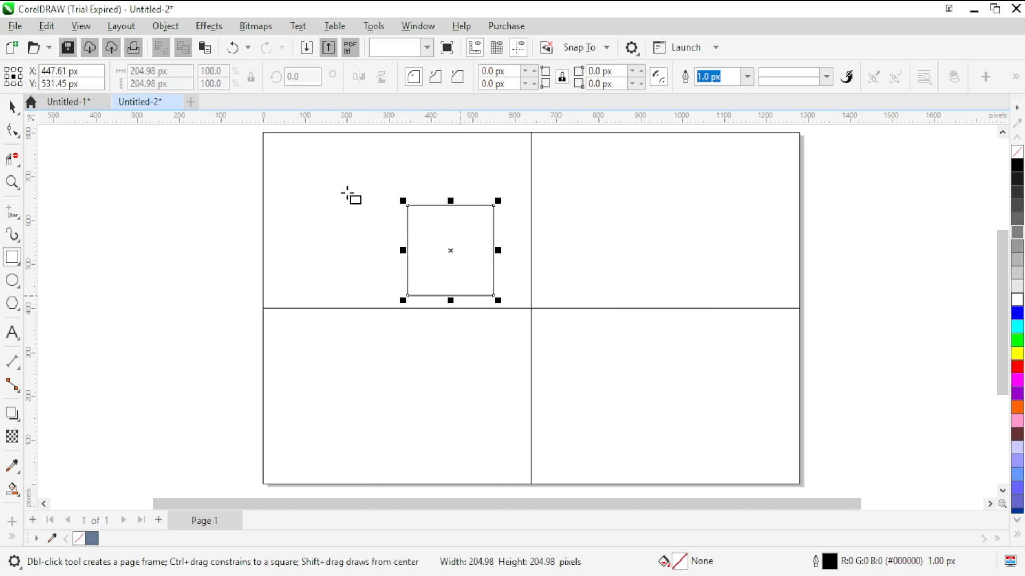
{"action": "left_click_drag", "start_coordinate": [168, 71], "coordinate": [131, 71]}
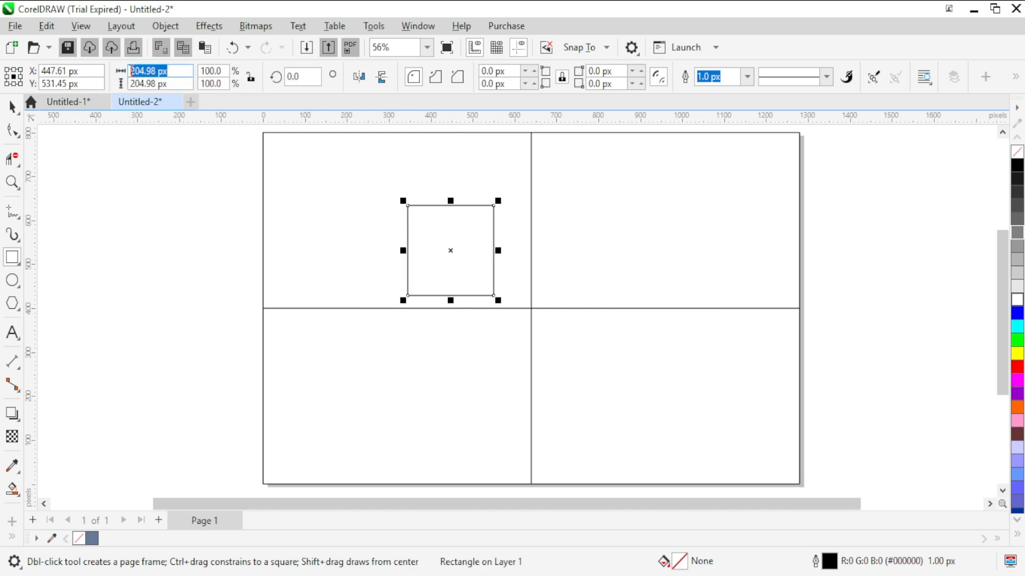
{"action": "type", "text": "500"}
{"action": "key", "text": "Tab"}
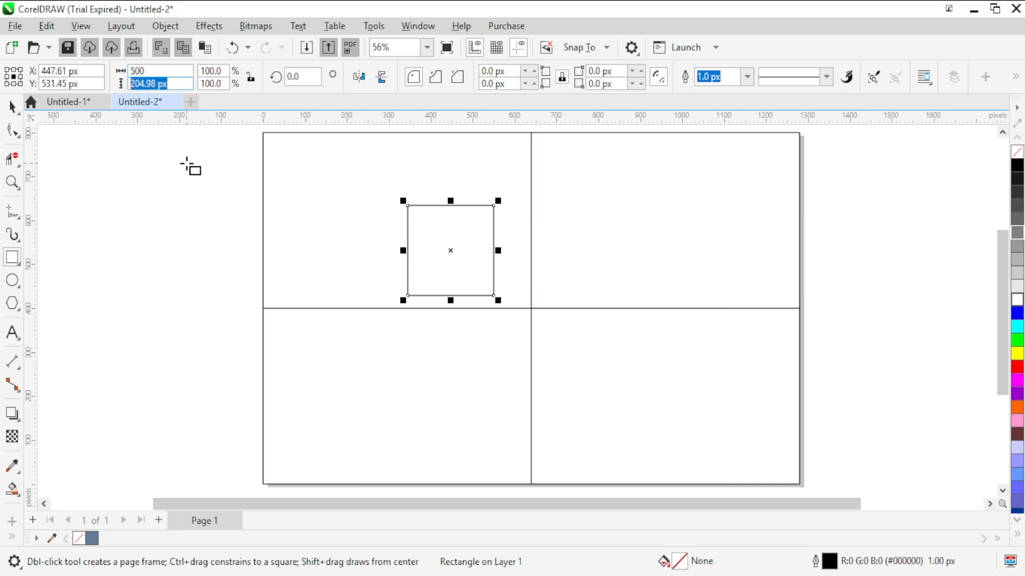
{"action": "type", "text": "500"}
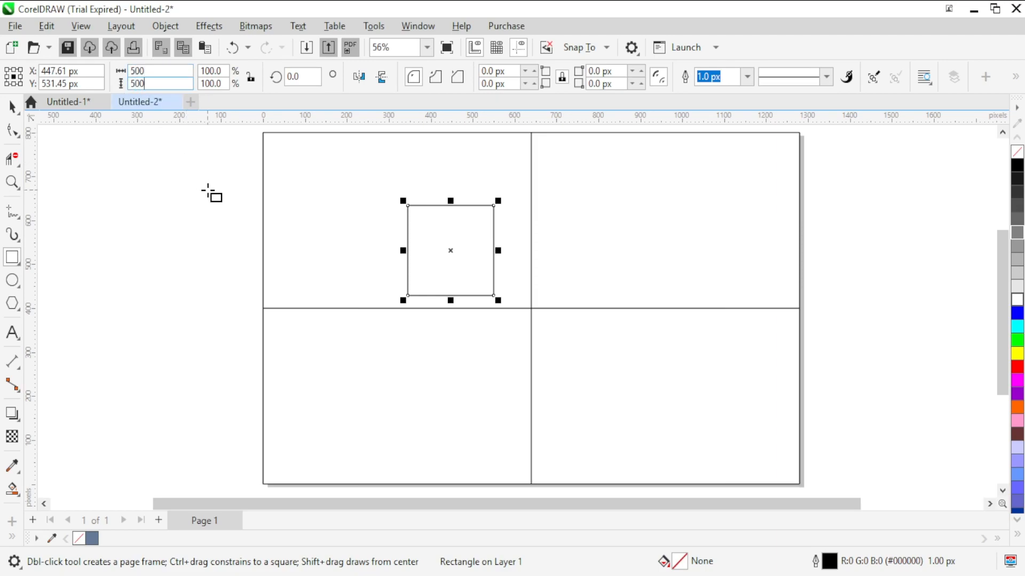
{"action": "key", "text": "Return"}
{"action": "key", "text": "Escape"}
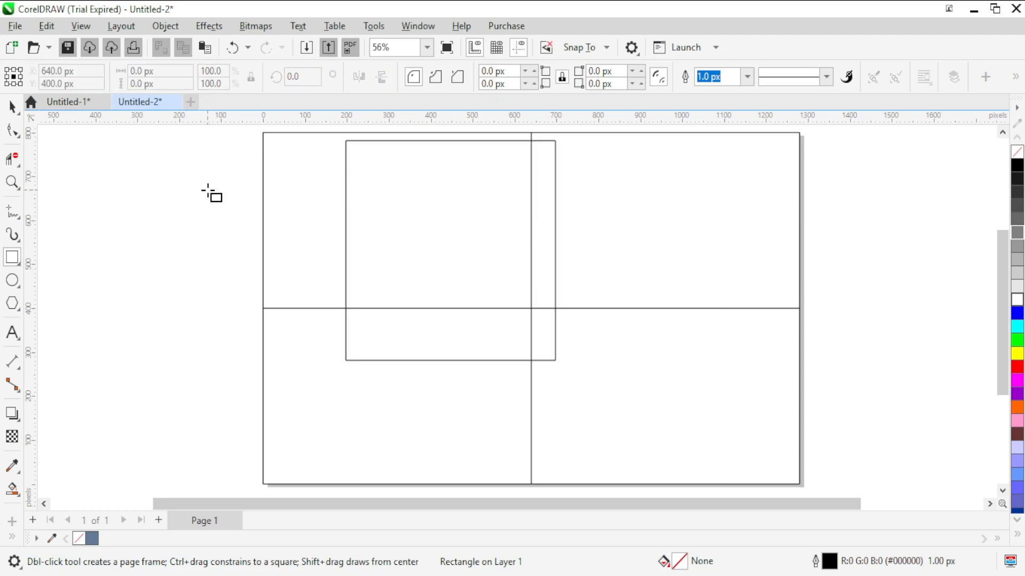
- Make a copy of the 500 px square on the same centre and size it to 200 × 200 px
{"action": "left_click", "coordinate": [11, 106]}
{"action": "left_click", "coordinate": [344, 193]}
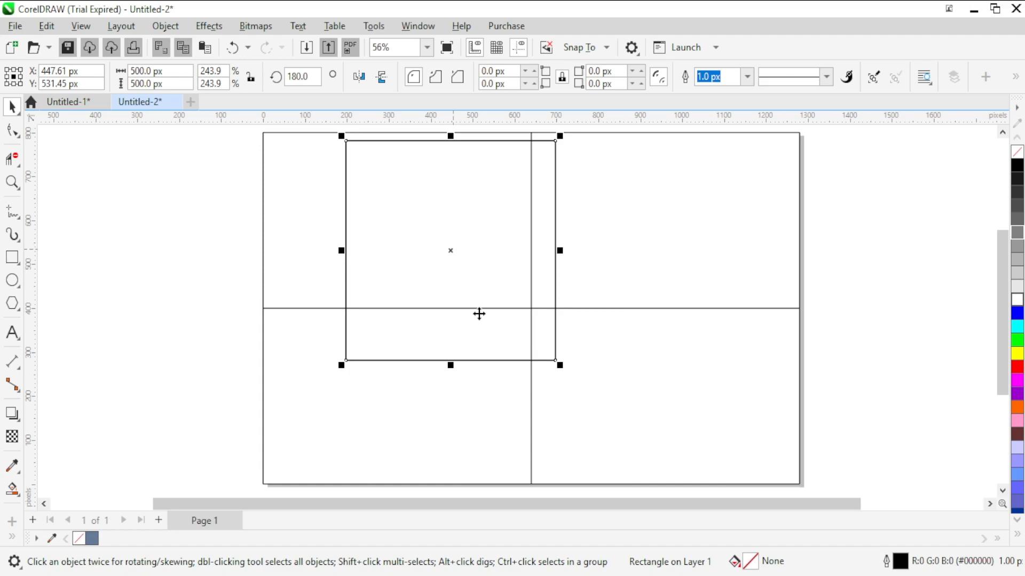
{"action": "left_click", "coordinate": [132, 71]}
{"action": "type", "text": "200"}
{"action": "left_click", "coordinate": [180, 81]}
{"action": "type", "text": "2"}
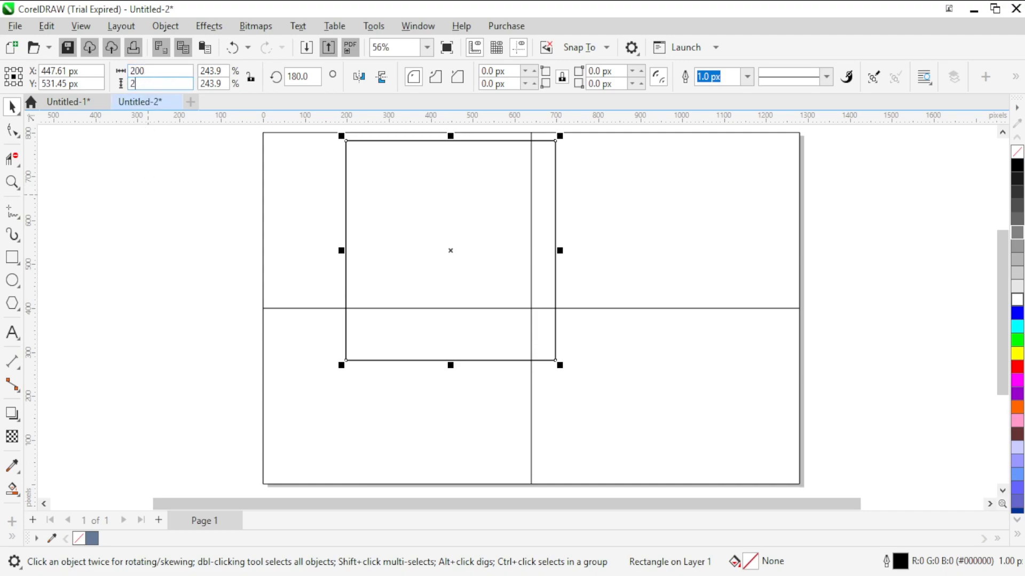
{"action": "type", "text": "00"}
{"action": "left_click", "coordinate": [174, 161]}
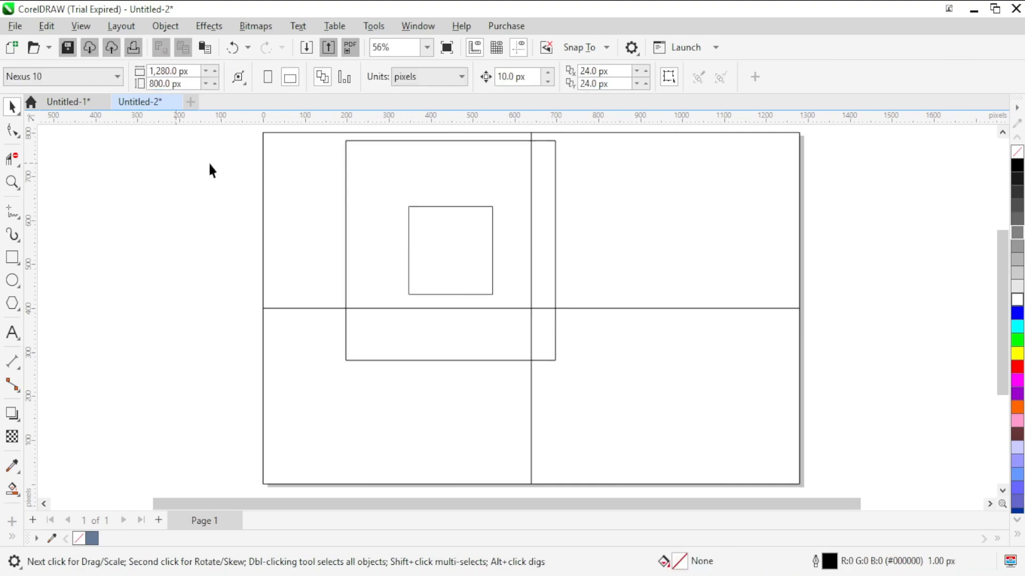
- Move the 200 px and 500 px squares together so their common centre sits on the intersection of the centre lines
{"action": "left_click", "coordinate": [510, 268]}
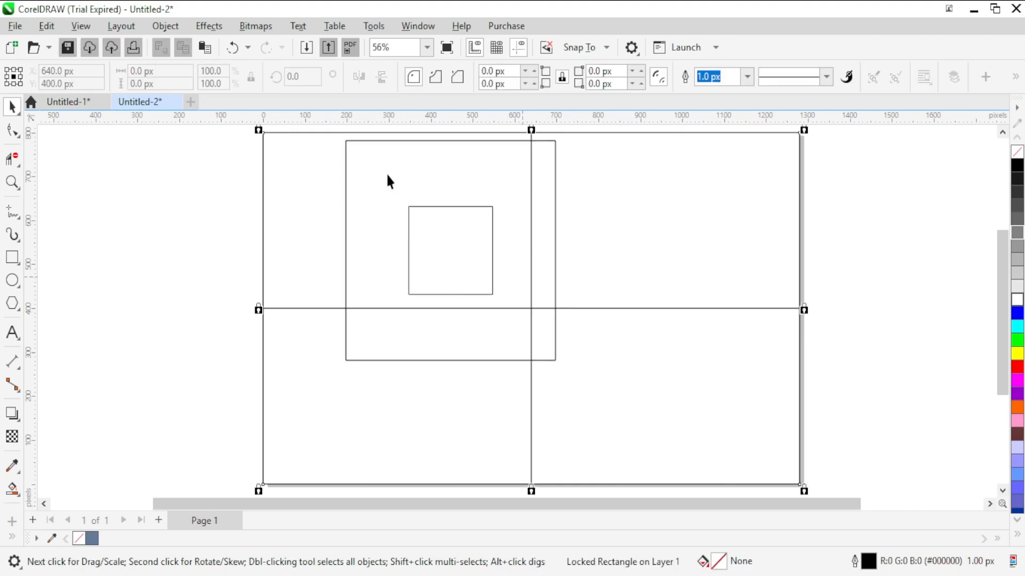
{"action": "left_click", "coordinate": [413, 207]}
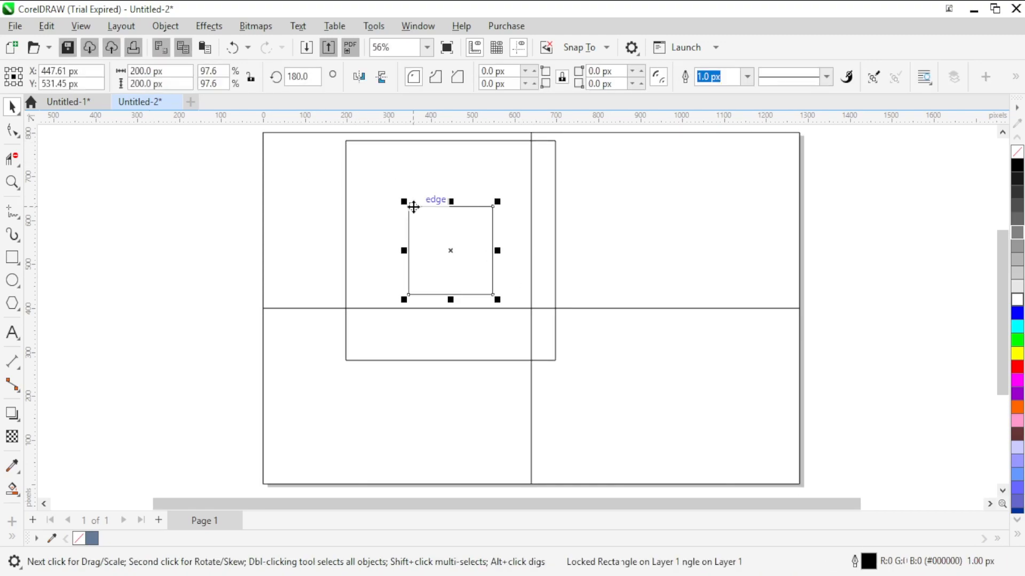
{"action": "left_click", "coordinate": [362, 141], "text": "shift"}
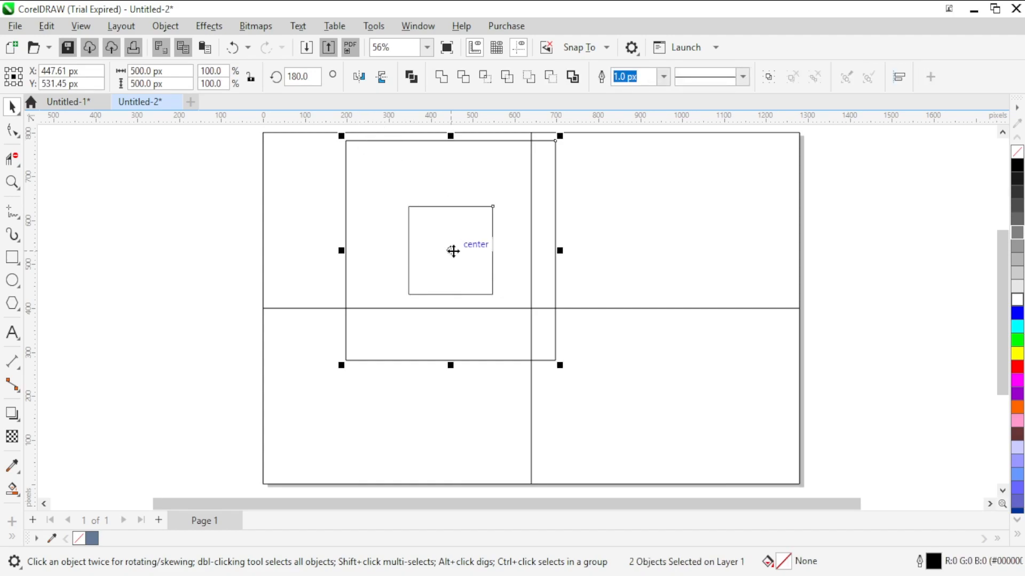
{"action": "left_click_drag", "start_coordinate": [451, 251], "coordinate": [531, 308]}
{"action": "left_click", "coordinate": [709, 216]}
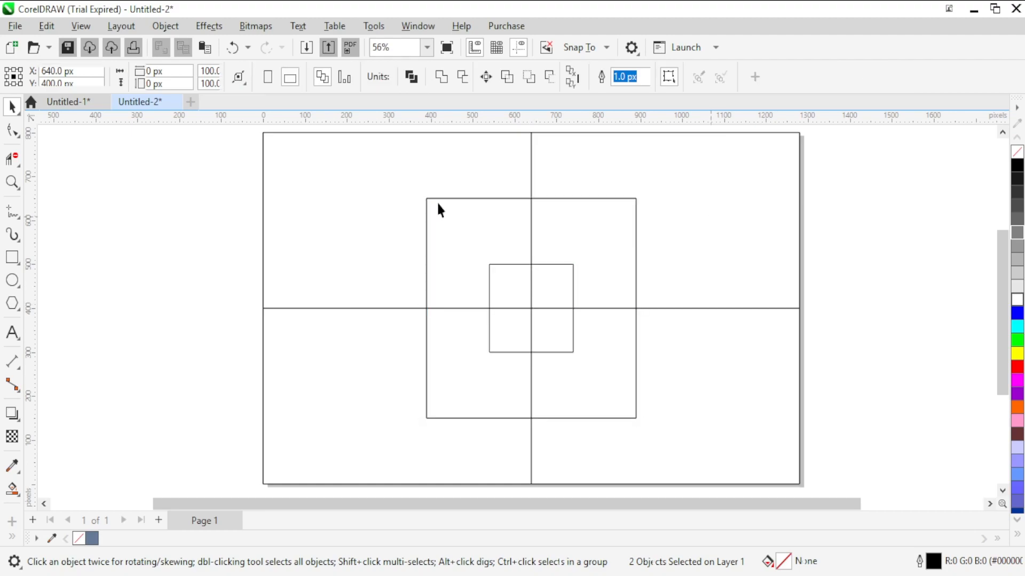
- Create a concentric copy of the 500 px square, scaled about its centre to about 457 px
{"action": "left_click", "coordinate": [447, 199]}
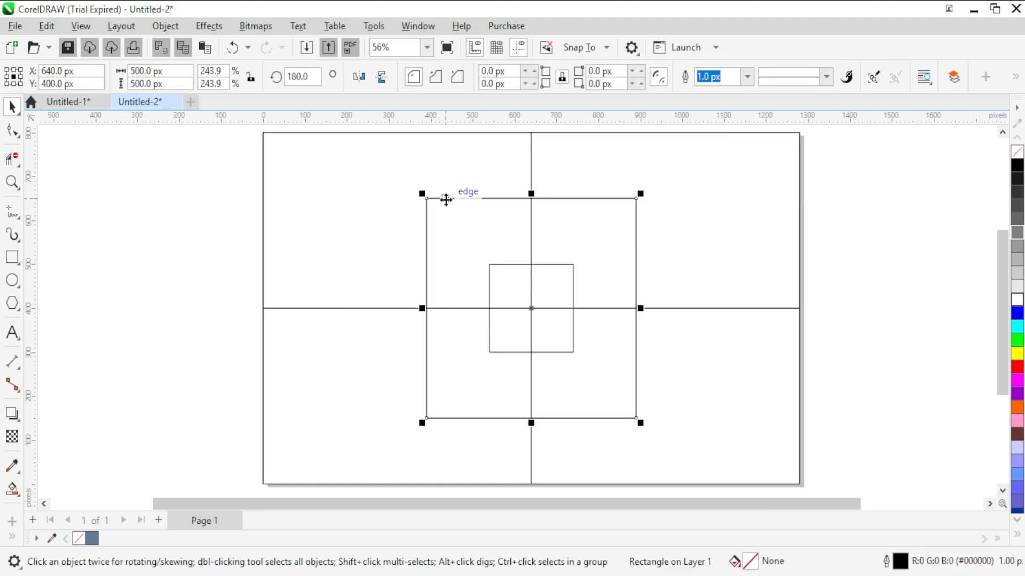
{"action": "key", "text": "ctrl+d"}
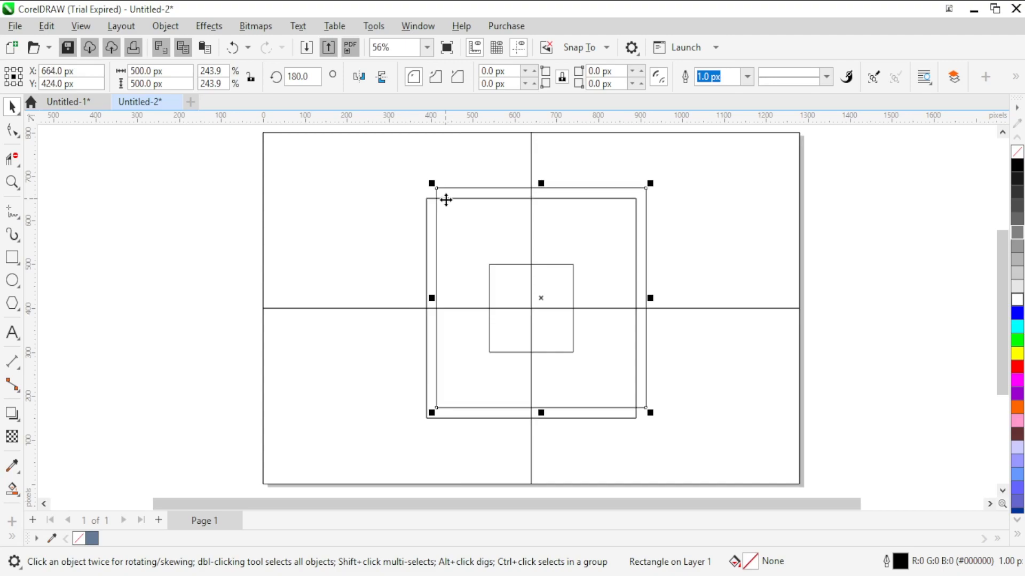
{"action": "left_click_drag", "start_coordinate": [542, 295], "coordinate": [534, 307]}
{"action": "left_click_drag", "start_coordinate": [642, 424], "coordinate": [632, 418]}
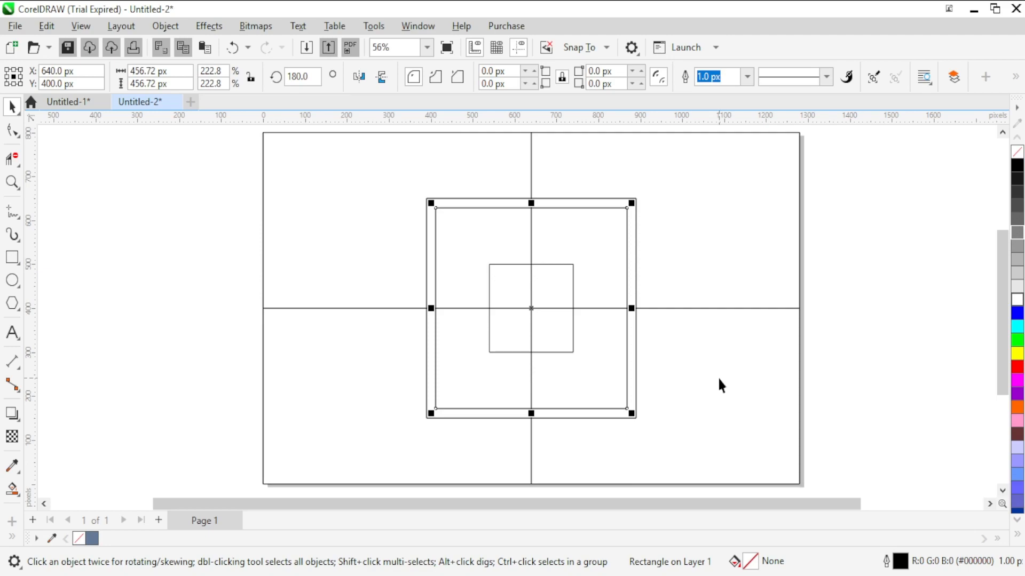
{"action": "key", "text": "ctrl+r"}
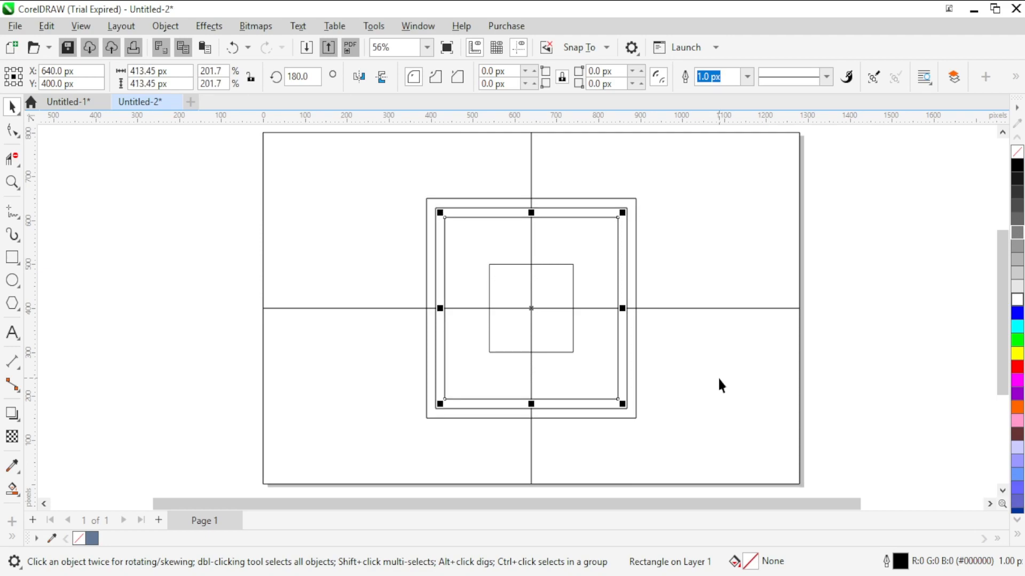
{"action": "key", "text": "ctrl+r"}
{"action": "key", "text": "ctrl+r"}
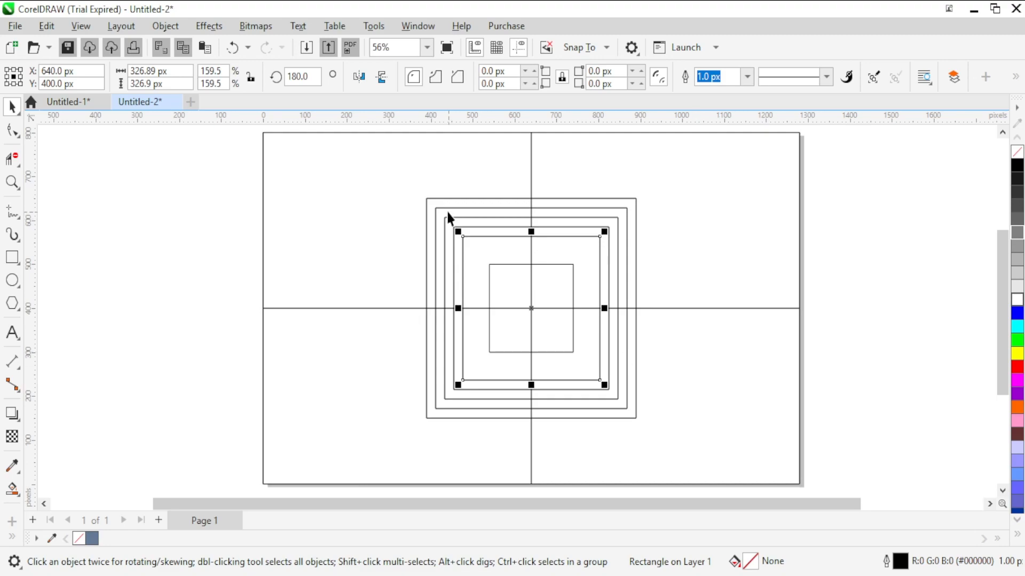
{"action": "key", "text": "ctrl+z"}
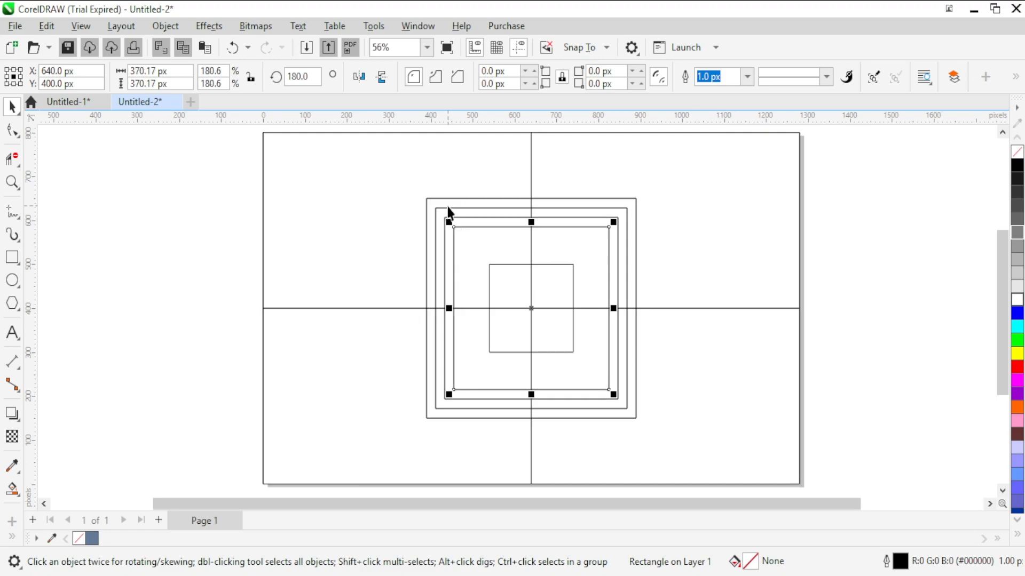
{"action": "key", "text": "ctrl+z"}
{"action": "key", "text": "ctrl+z"}
- Scale the inner copy about its centre to about 439 px and repeat the scaled copy inward three times
{"action": "left_click_drag", "start_coordinate": [632, 412], "coordinate": [628, 412]}
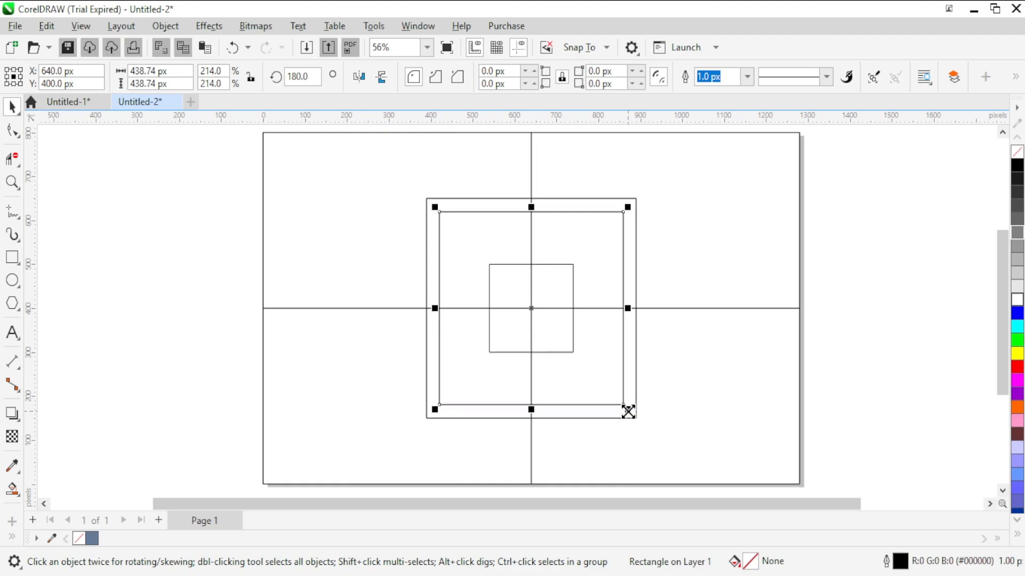
{"action": "key", "text": "ctrl+r"}
{"action": "key", "text": "ctrl+r"}
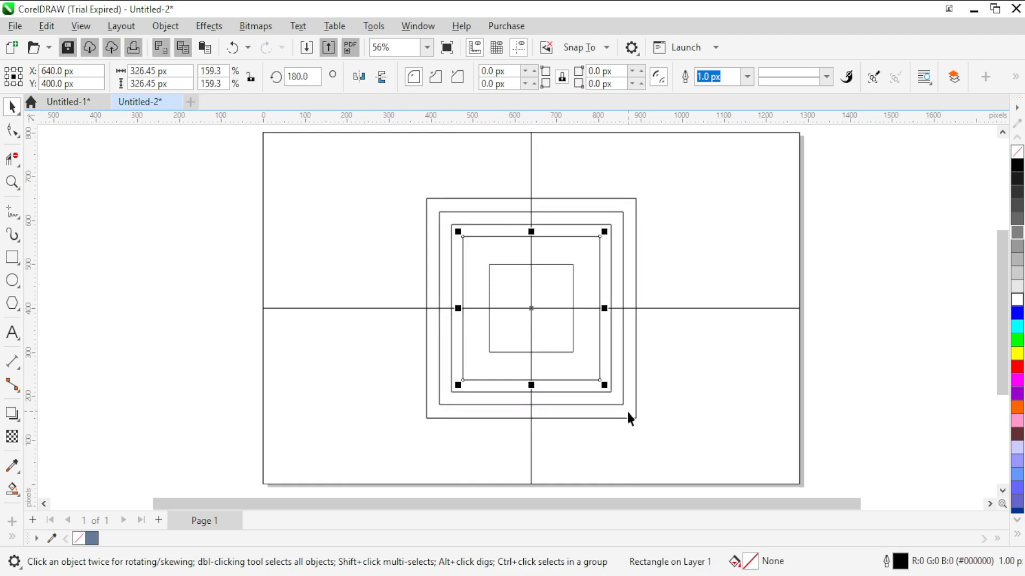
{"action": "key", "text": "ctrl+r"}
{"action": "left_click", "coordinate": [740, 246]}
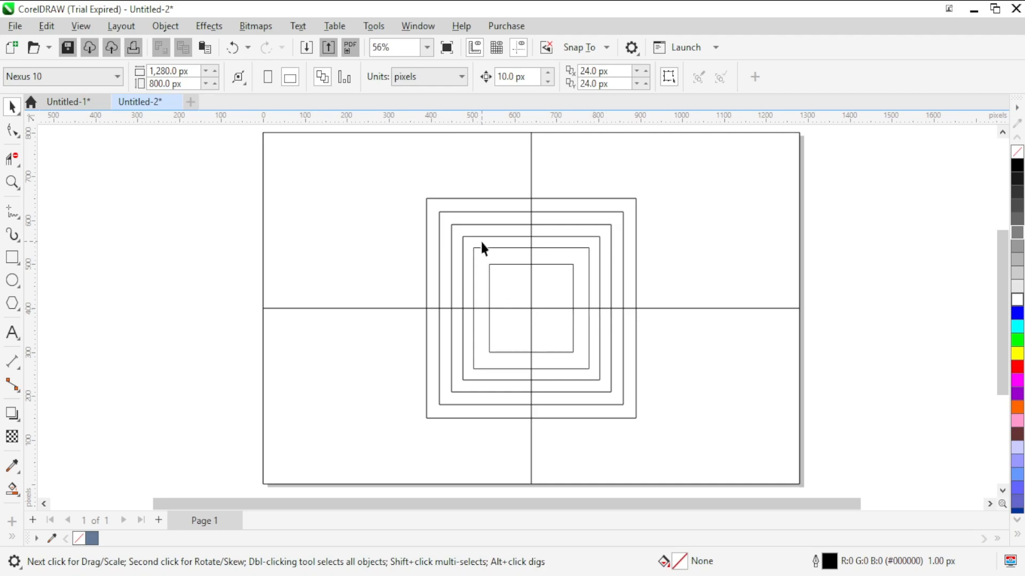
- Duplicate the 275 px square on the same centre and extend the copy upward to the outermost square's upper edge, about 388 px high
{"action": "left_click", "coordinate": [497, 247]}
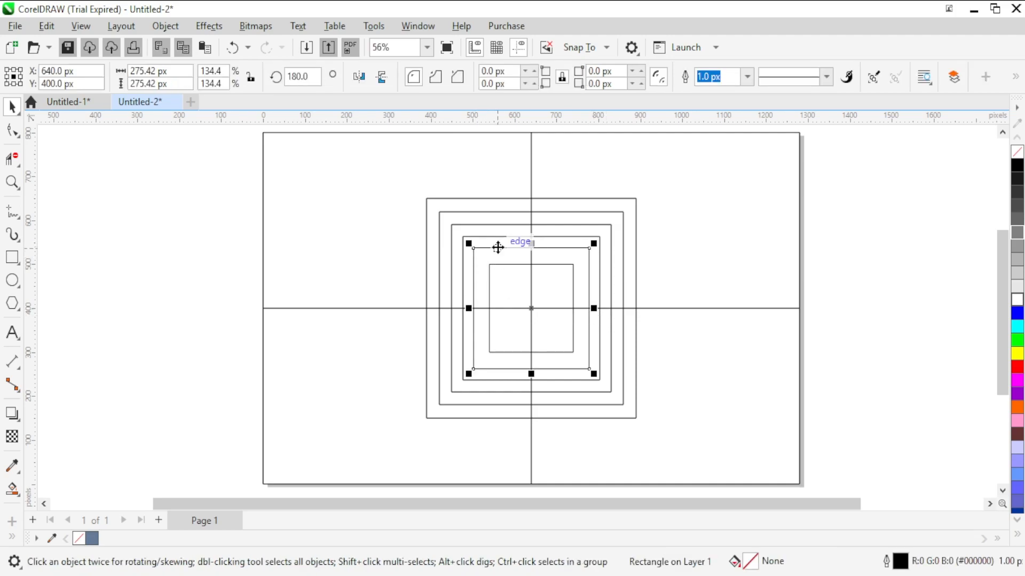
{"action": "key", "text": "ctrl+d"}
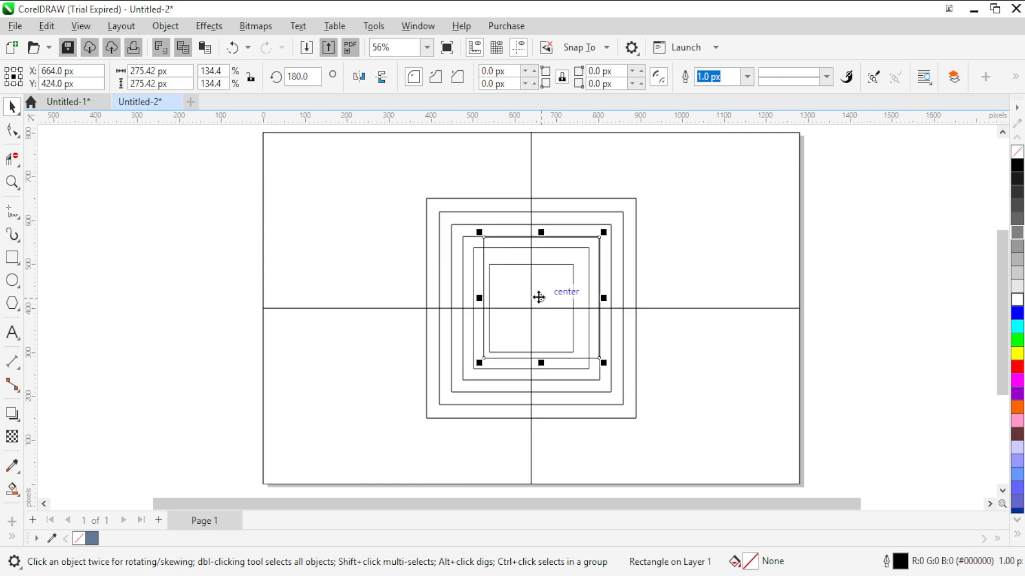
{"action": "left_click_drag", "start_coordinate": [512, 318], "coordinate": [531, 308]}
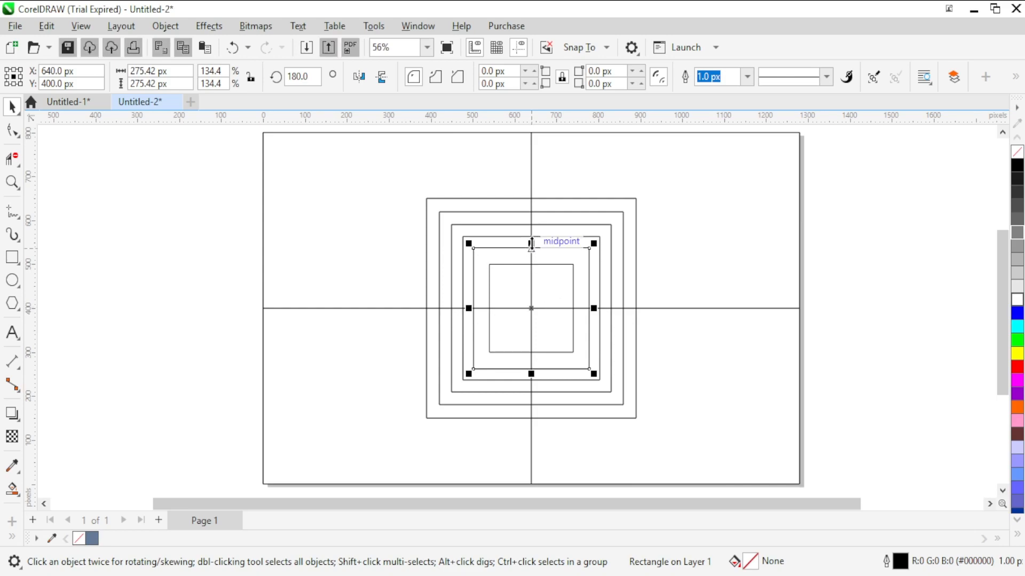
{"action": "left_click_drag", "start_coordinate": [531, 243], "coordinate": [538, 194]}
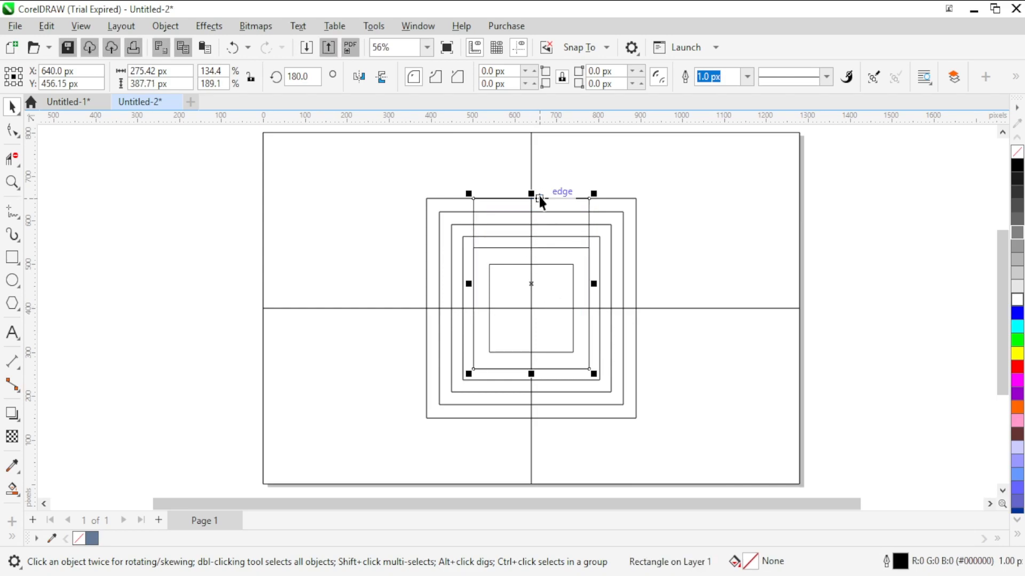
- Round the upper-left corner of the 388 px high rectangle to a radius of about 60 px
{"action": "left_click", "coordinate": [15, 133]}
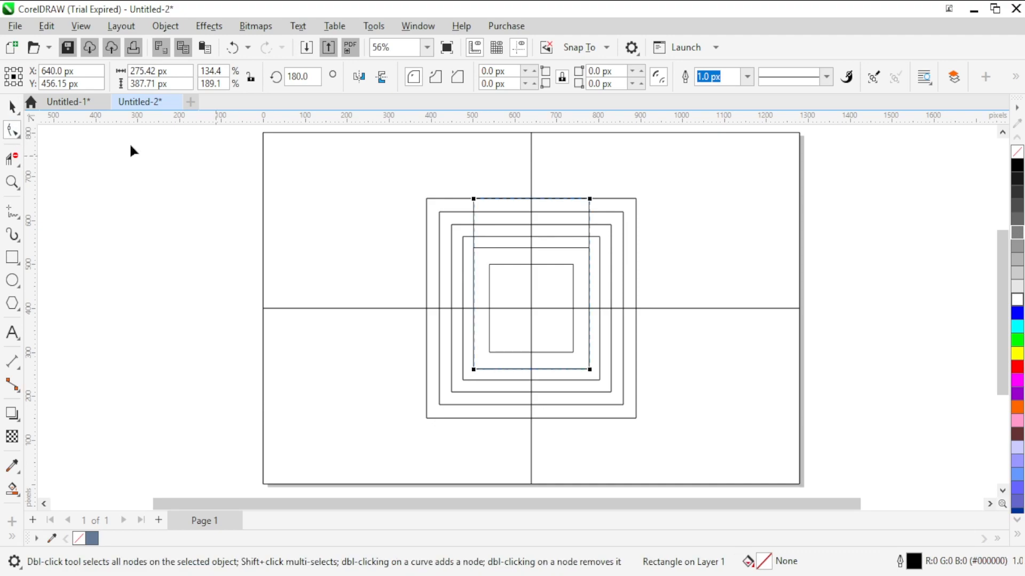
{"action": "left_click", "coordinate": [474, 199]}
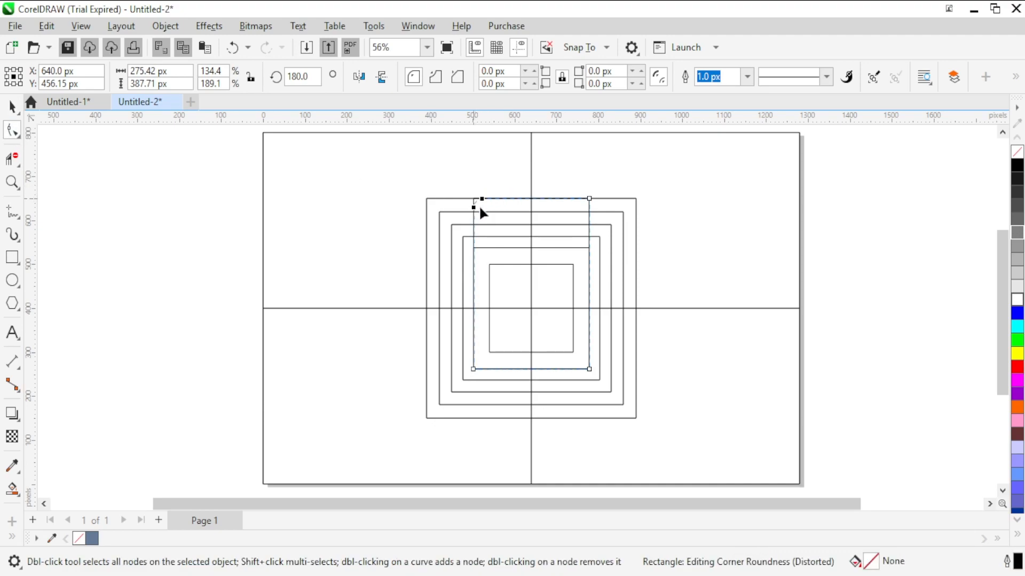
{"action": "left_click_drag", "start_coordinate": [479, 207], "coordinate": [486, 223]}
{"action": "left_click", "coordinate": [11, 107]}
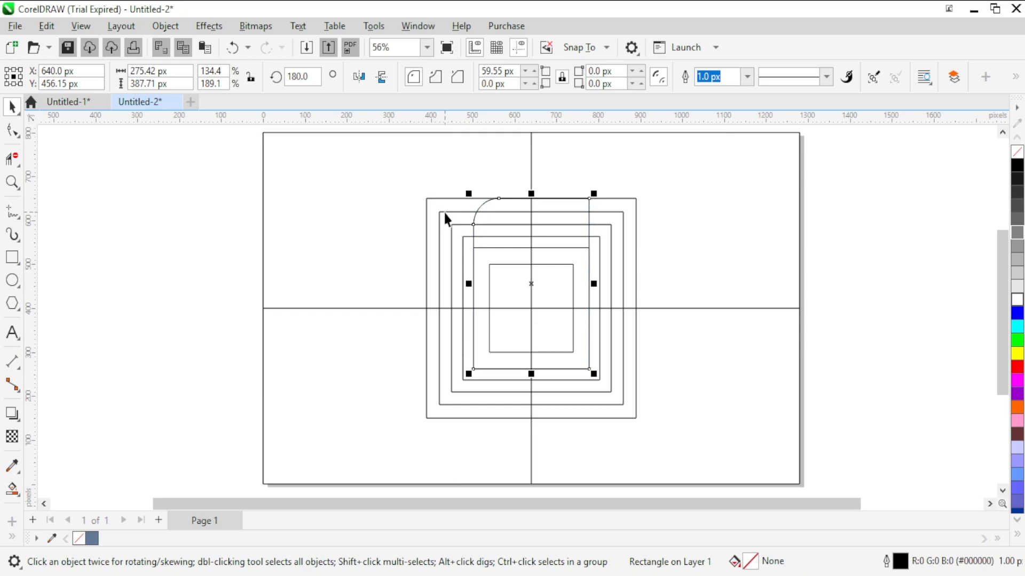
- Duplicate the 275 px square on the same centre again and extend the copy upward to the second square's upper edge, about 357 px high
{"action": "left_click", "coordinate": [504, 247]}
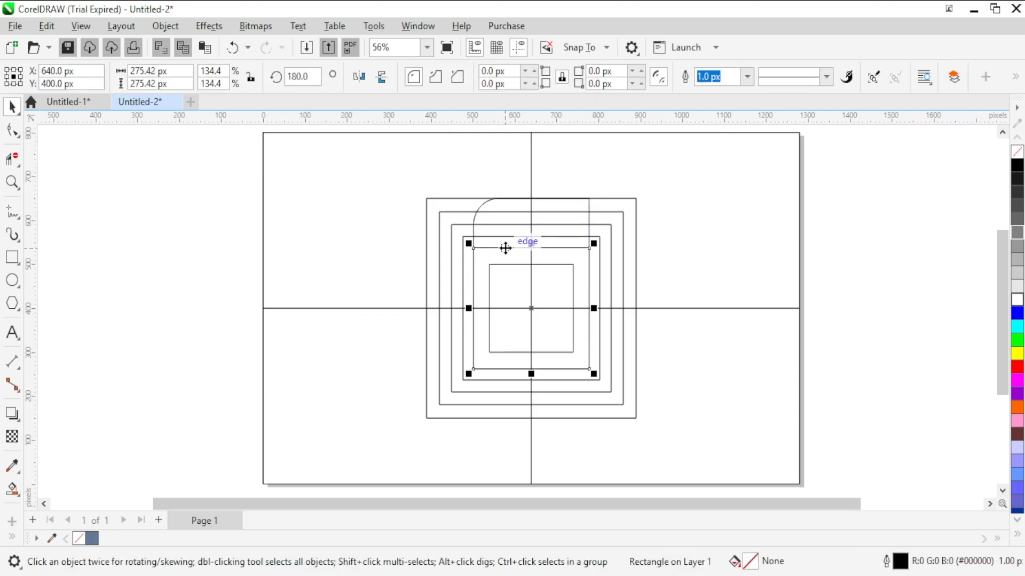
{"action": "key", "text": "ctrl+d"}
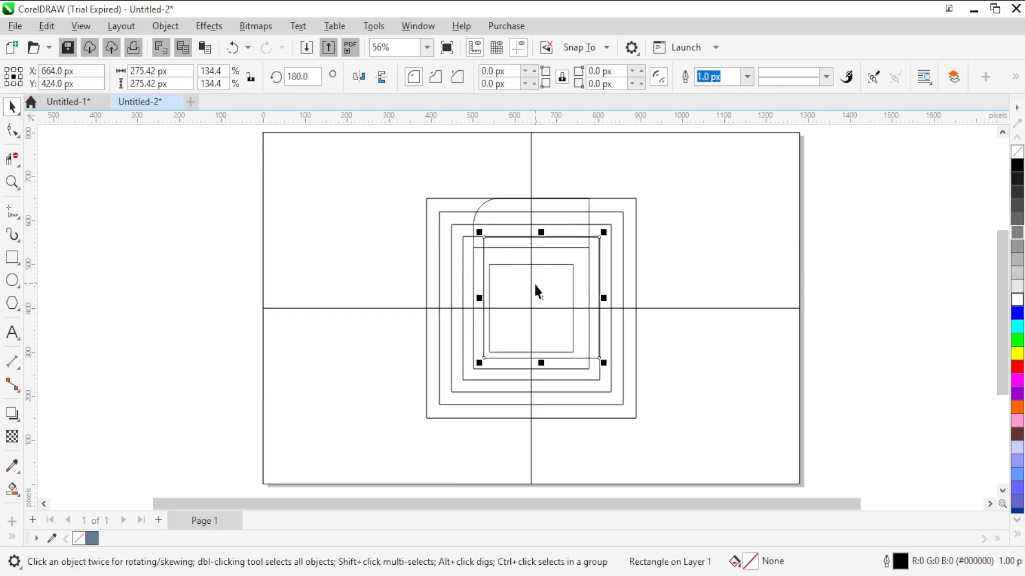
{"action": "left_click_drag", "start_coordinate": [544, 299], "coordinate": [534, 312]}
{"action": "left_click_drag", "start_coordinate": [532, 243], "coordinate": [552, 211]}
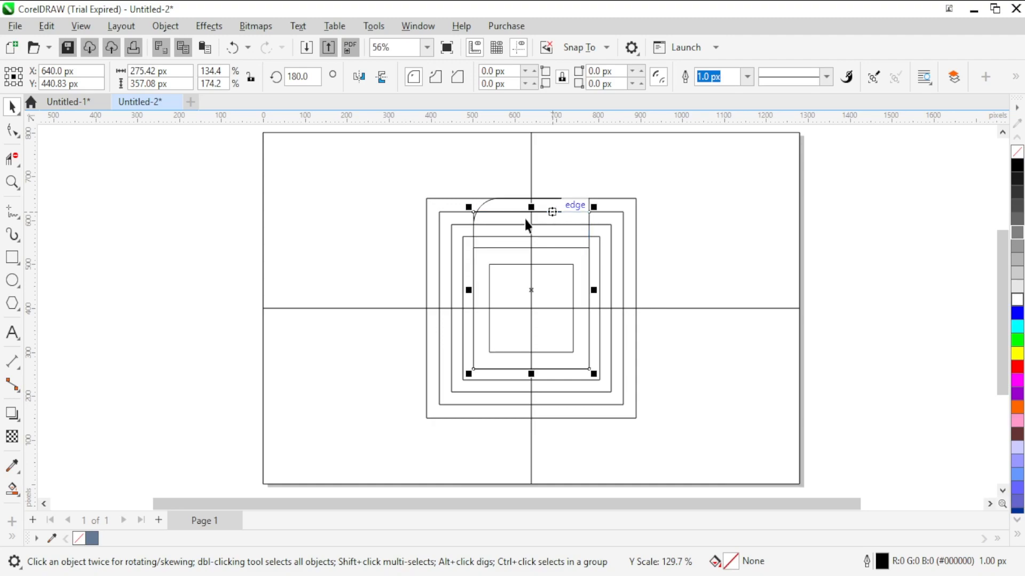
- Round the upper-left corner of the 357 px high rectangle to a radius of about 29 px
{"action": "left_click", "coordinate": [14, 133]}
{"action": "left_click_drag", "start_coordinate": [474, 213], "coordinate": [482, 228]}
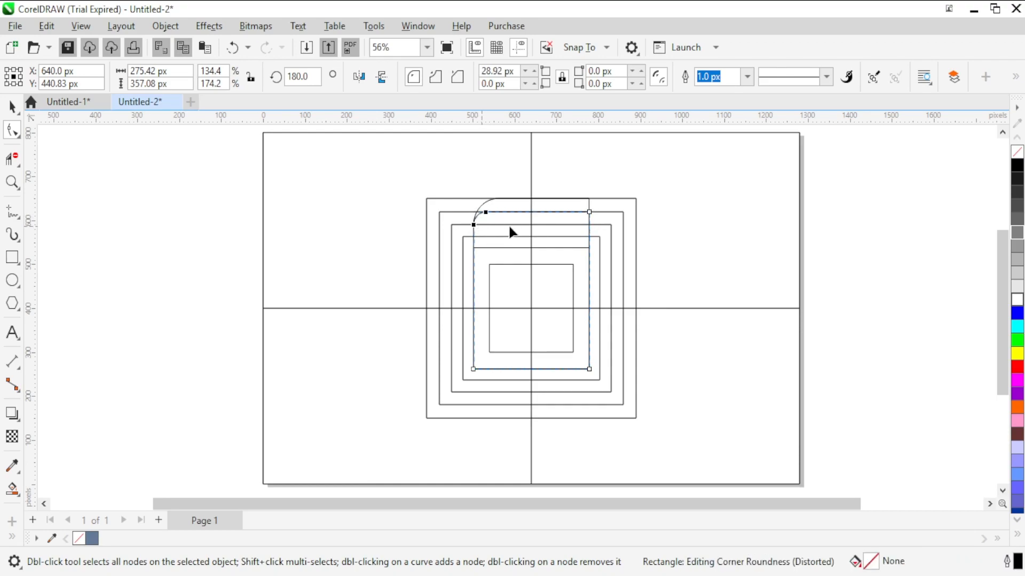
{"action": "left_click", "coordinate": [12, 106]}
{"action": "left_click", "coordinate": [335, 207]}
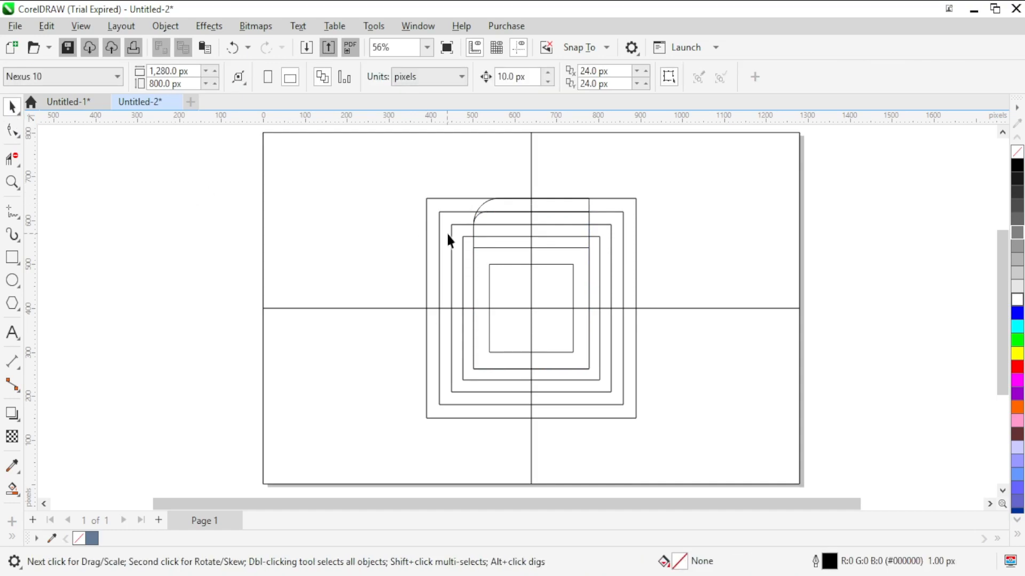
- Round the 326 px square's upper-left corner to about 23 px and extend its left side to the 381 px square's left edge
{"action": "left_click", "coordinate": [463, 236]}
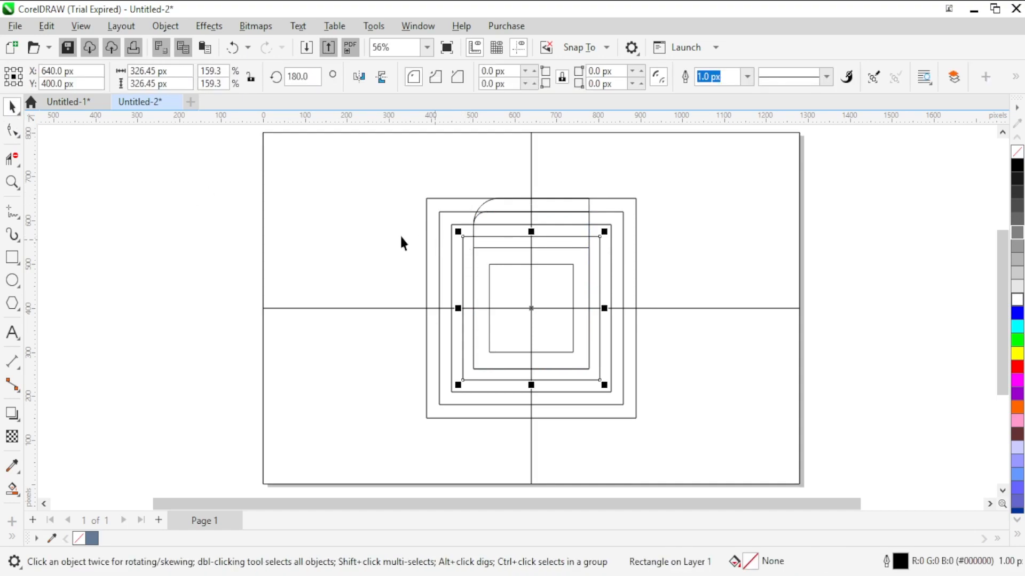
{"action": "left_click", "coordinate": [12, 131]}
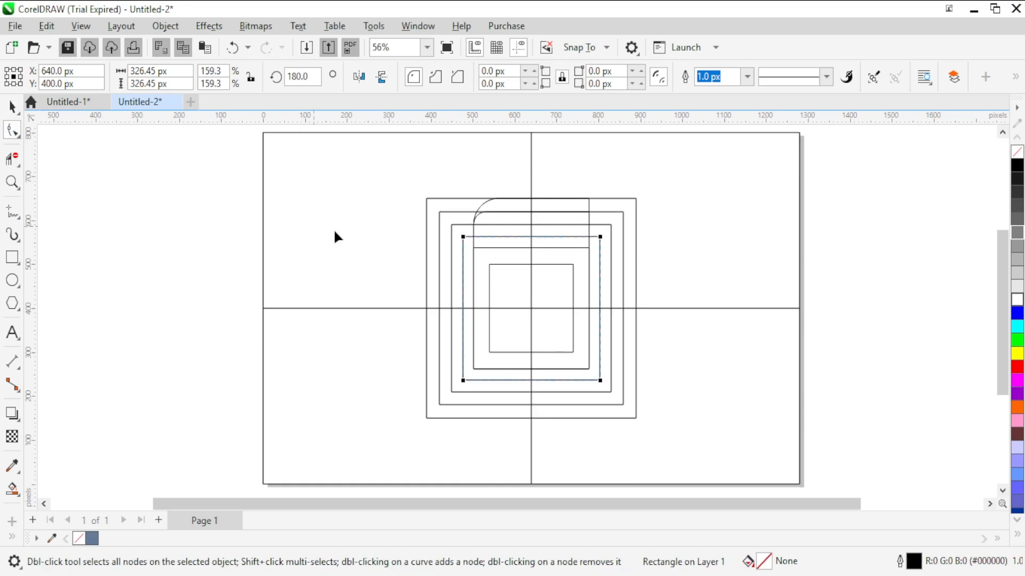
{"action": "left_click_drag", "start_coordinate": [463, 238], "coordinate": [464, 248]}
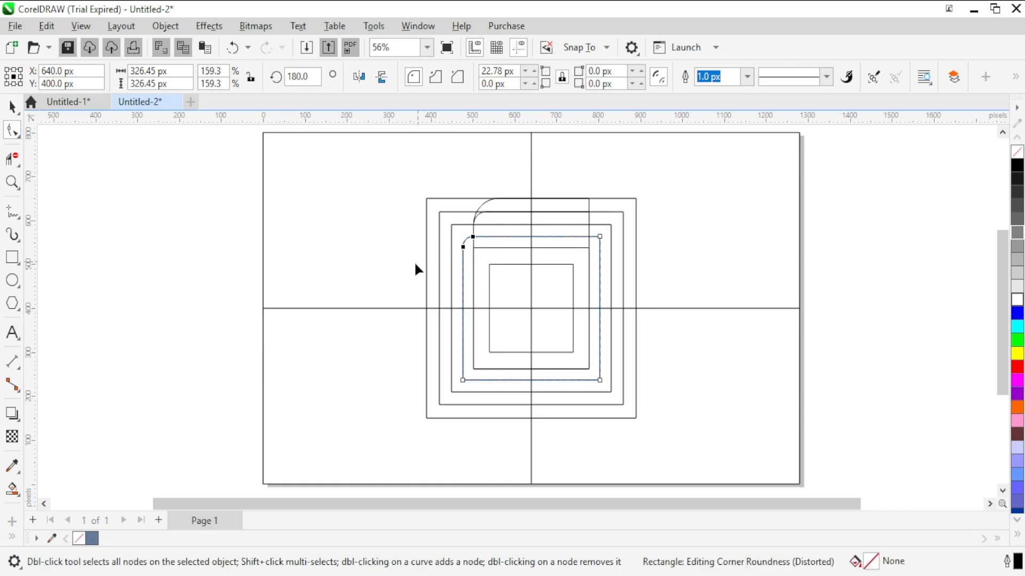
{"action": "left_click", "coordinate": [14, 113]}
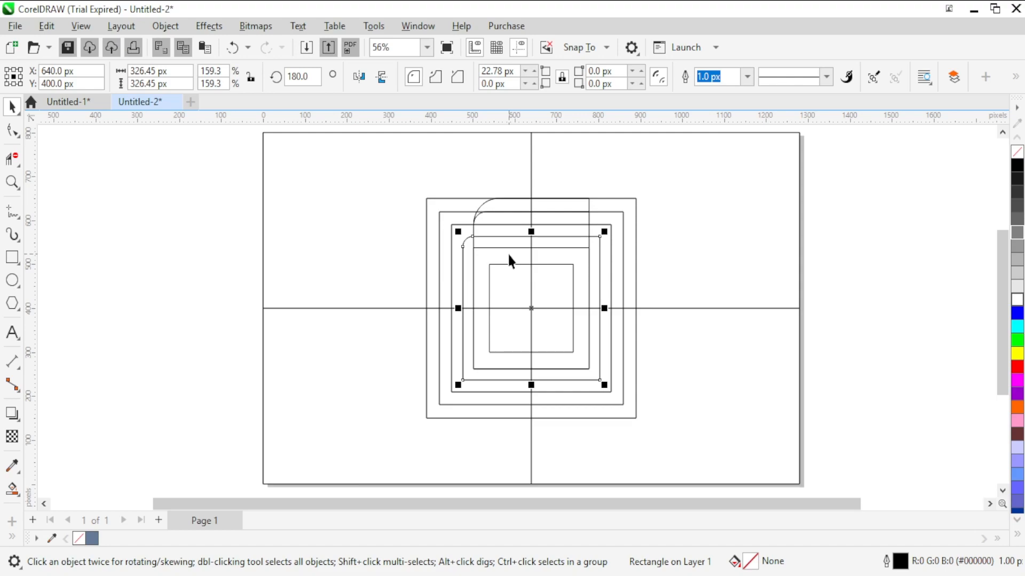
{"action": "left_click_drag", "start_coordinate": [458, 307], "coordinate": [451, 308]}
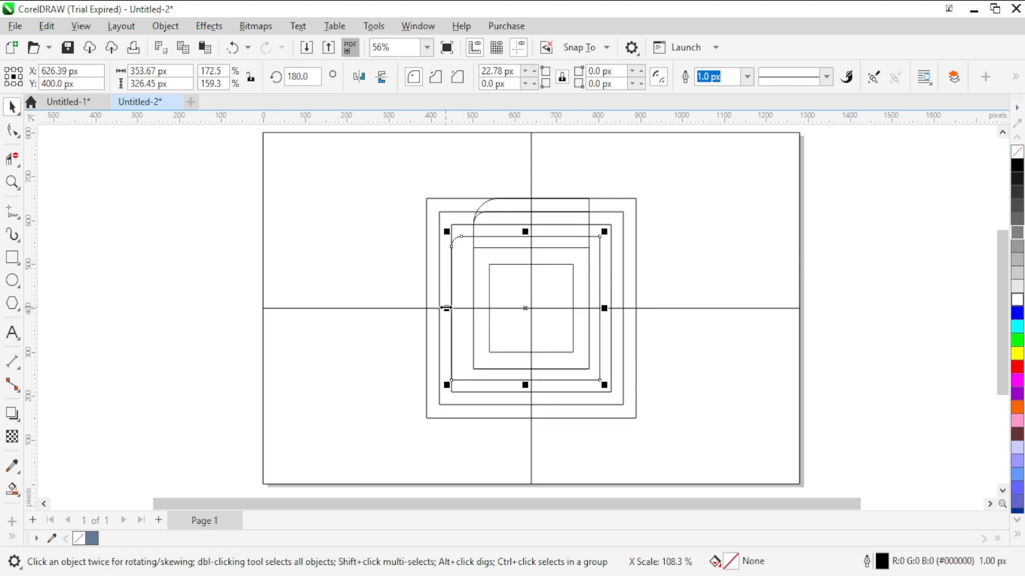
- Round the upper-left corners of the widened 354 px rectangle to about 34 px and the 381 px square to about 46 px
{"action": "left_click", "coordinate": [455, 224]}
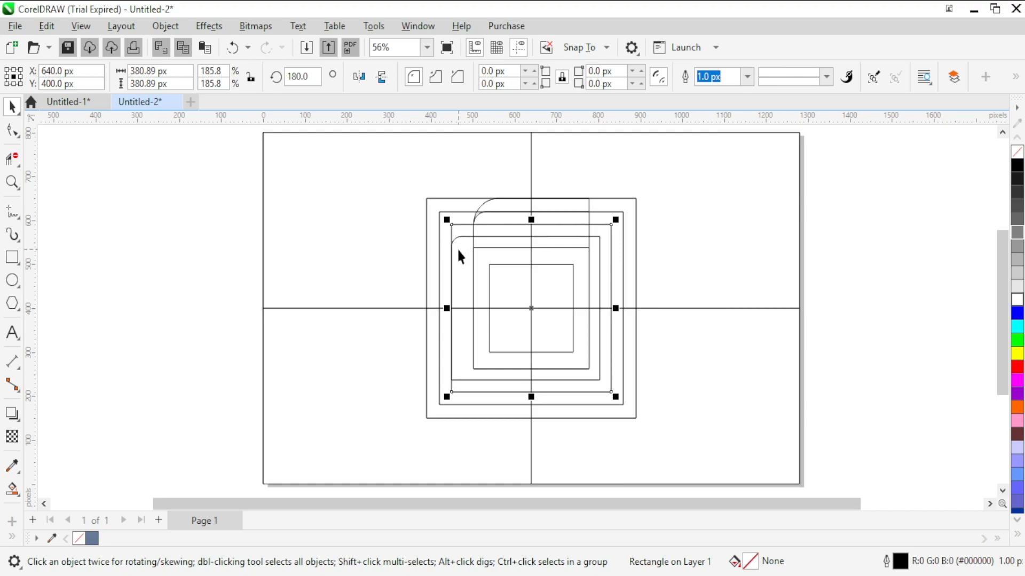
{"action": "left_click", "coordinate": [459, 236]}
{"action": "left_click", "coordinate": [13, 130]}
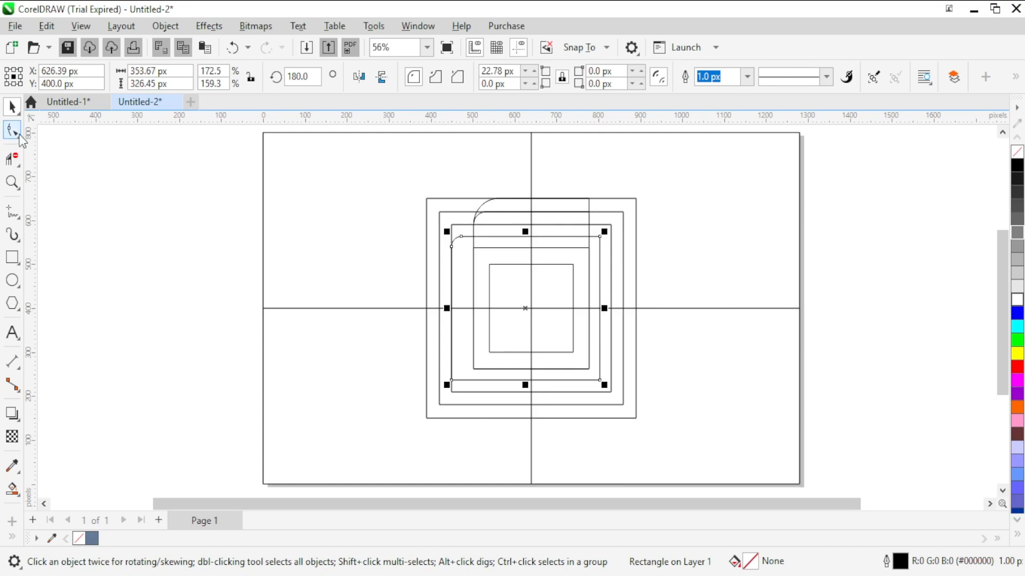
{"action": "left_click", "coordinate": [451, 247]}
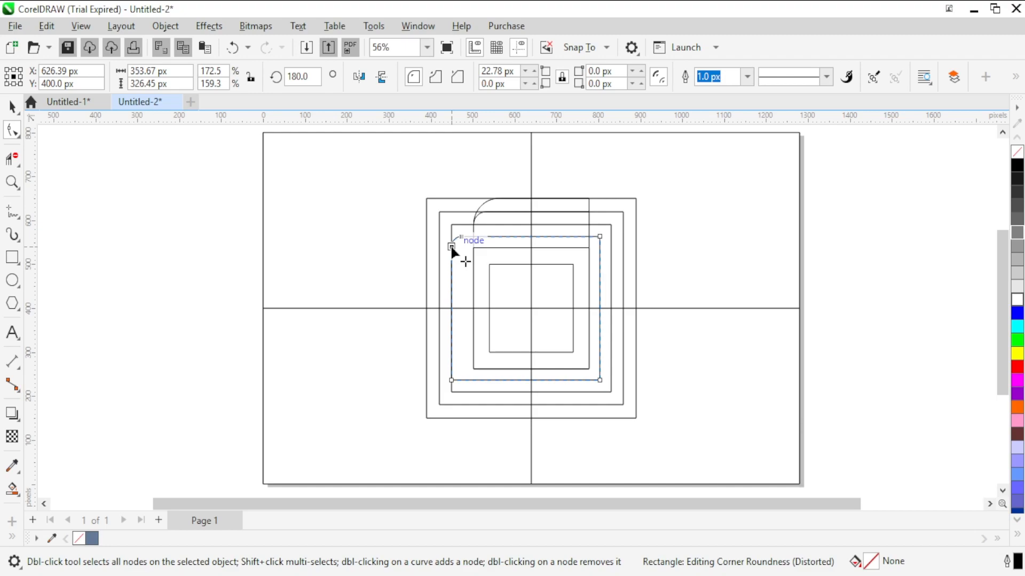
{"action": "mouse_move", "coordinate": [452, 249]}
{"action": "left_mouse_down"}
{"action": "mouse_move", "coordinate": [446, 224]}
{"action": "mouse_move", "coordinate": [446, 246]}
{"action": "left_mouse_up"}
{"action": "left_click", "coordinate": [453, 226]}
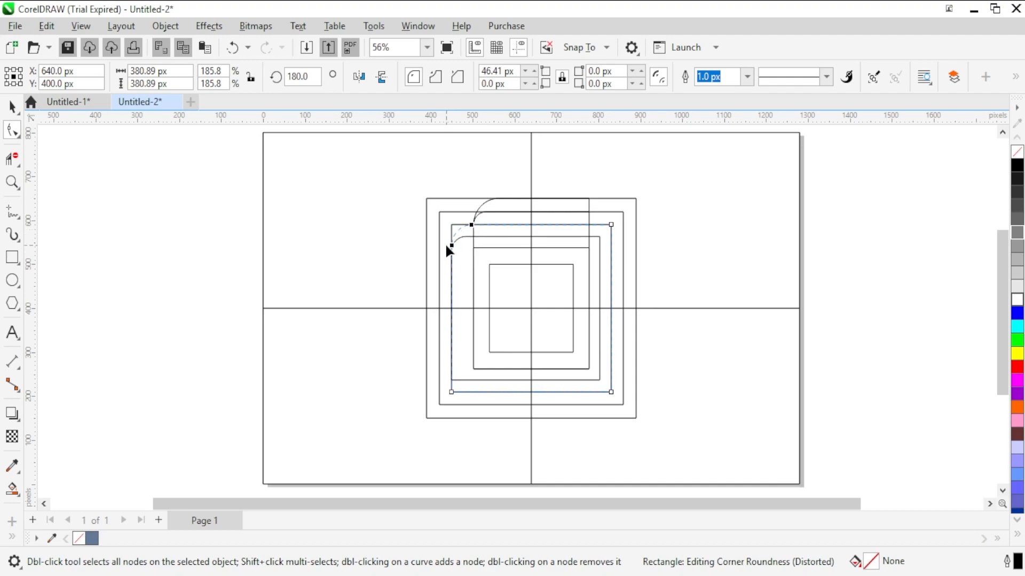
{"action": "left_click", "coordinate": [12, 107]}
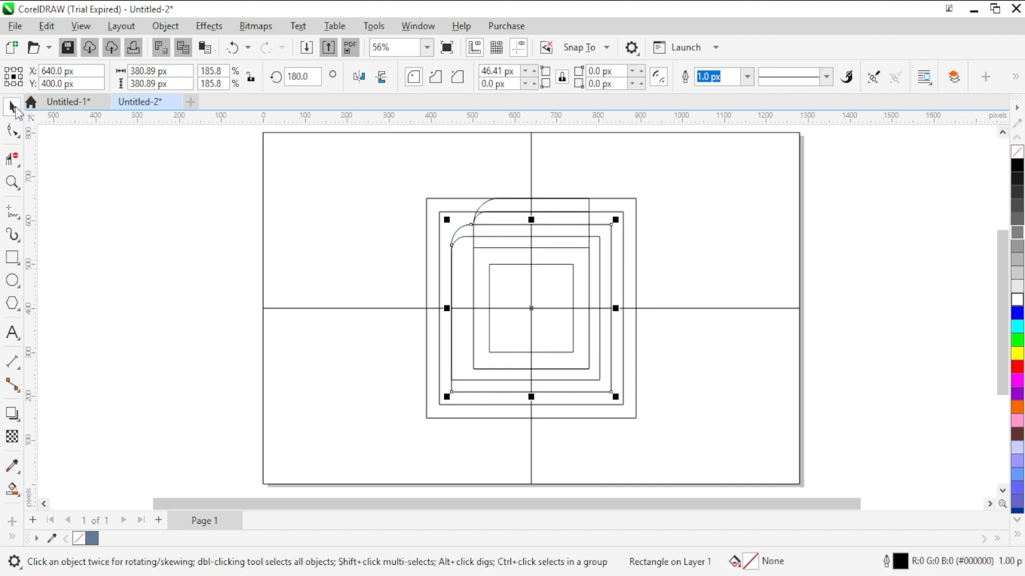
{"action": "left_click", "coordinate": [344, 228]}
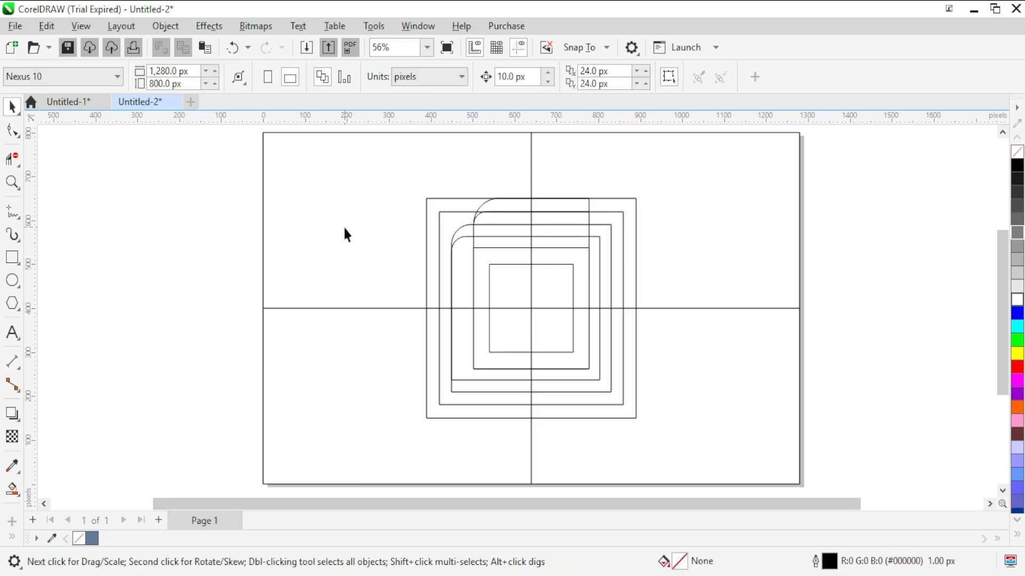
- Increase the upper-left corner radius of the 354 px wide rectangle to about 43 px
{"action": "left_click", "coordinate": [456, 235]}
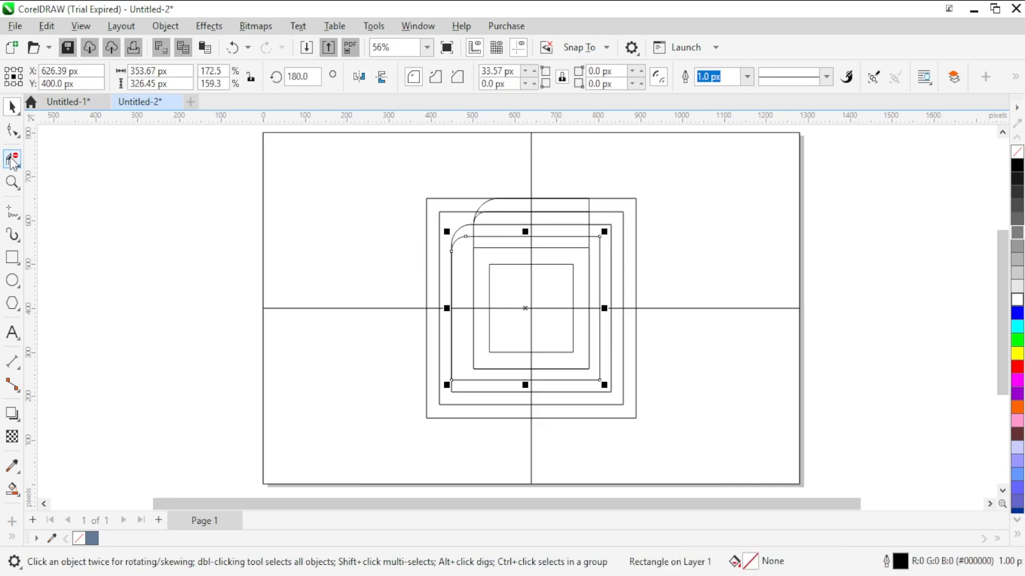
{"action": "left_click", "coordinate": [12, 131]}
{"action": "left_click_drag", "start_coordinate": [453, 251], "coordinate": [451, 255]}
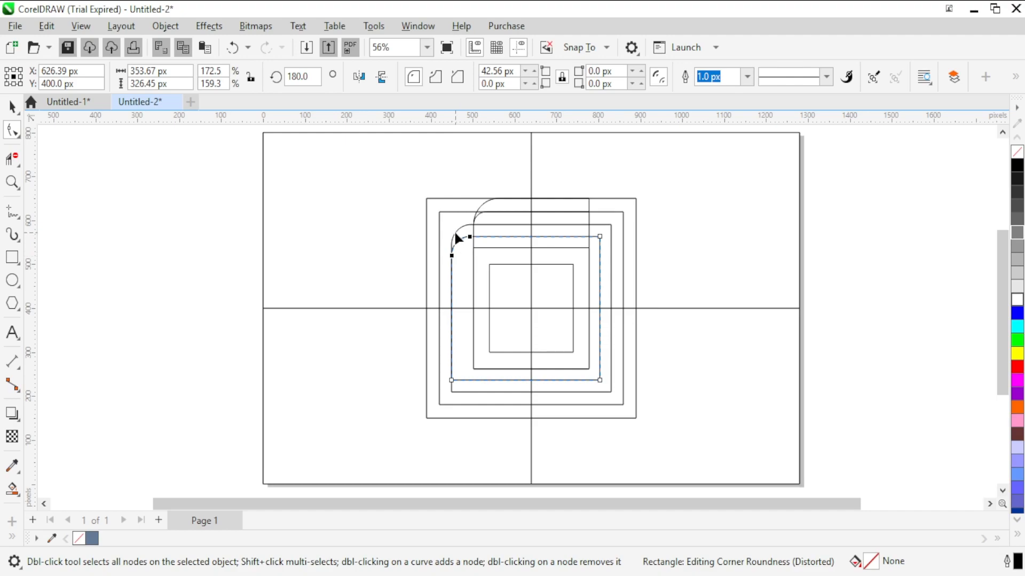
{"action": "left_click", "coordinate": [11, 107]}
{"action": "left_click", "coordinate": [350, 214]}
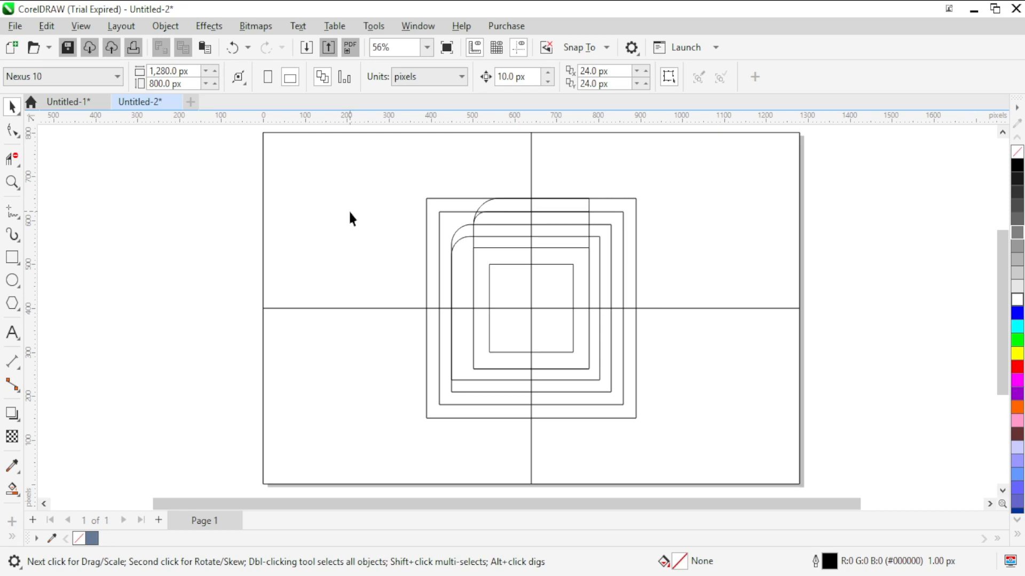
- Duplicate the 200 px square in place and extend the copy to the outermost square's upper and right edges, making it 350 × 350 px
{"action": "left_click", "coordinate": [502, 265]}
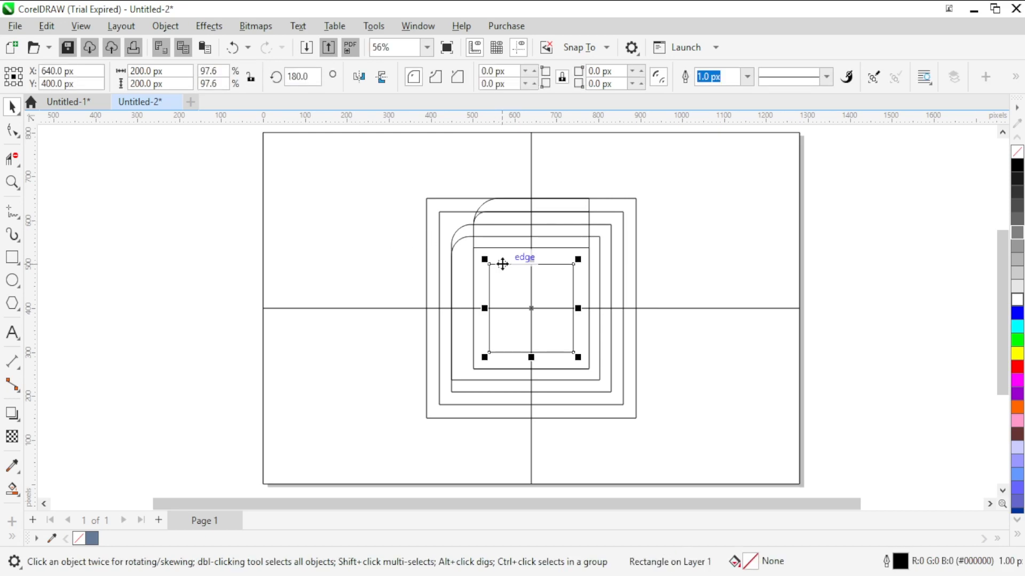
{"action": "left_click_drag", "start_coordinate": [544, 295], "coordinate": [531, 308]}
{"action": "left_click_drag", "start_coordinate": [533, 259], "coordinate": [556, 198]}
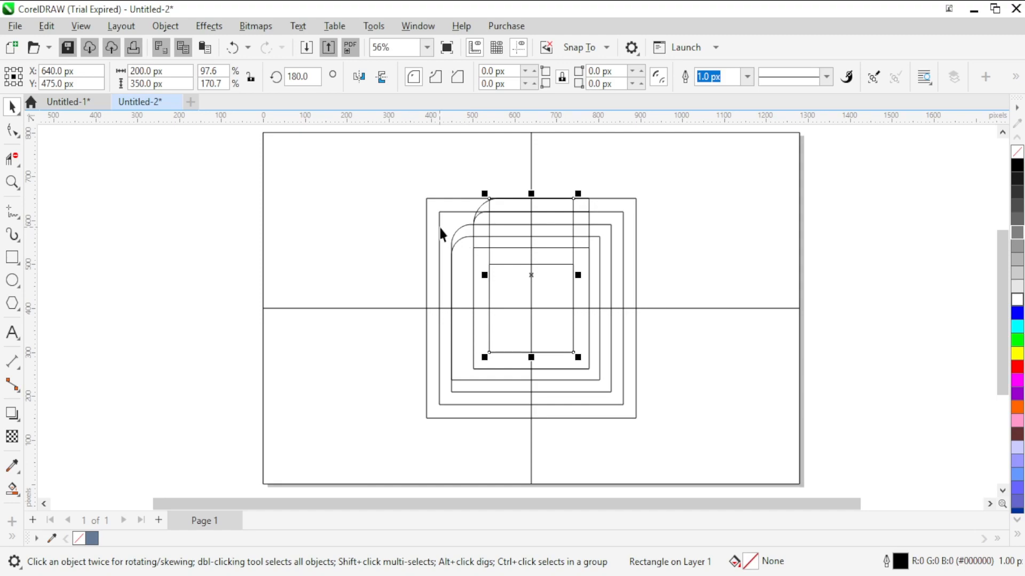
{"action": "left_click_drag", "start_coordinate": [579, 274], "coordinate": [640, 285]}
{"action": "left_click", "coordinate": [692, 243]}
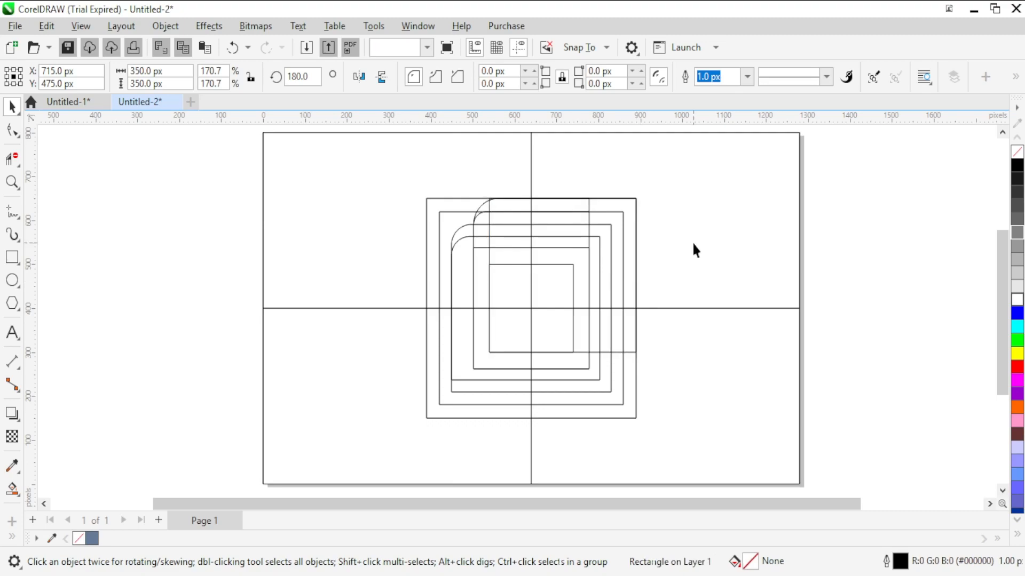
- Copy the 388 px high rounded rectangle, stretching it to the outermost square's left edge and the 200 px square's right edge, 350 px wide
{"action": "left_click", "coordinate": [479, 208]}
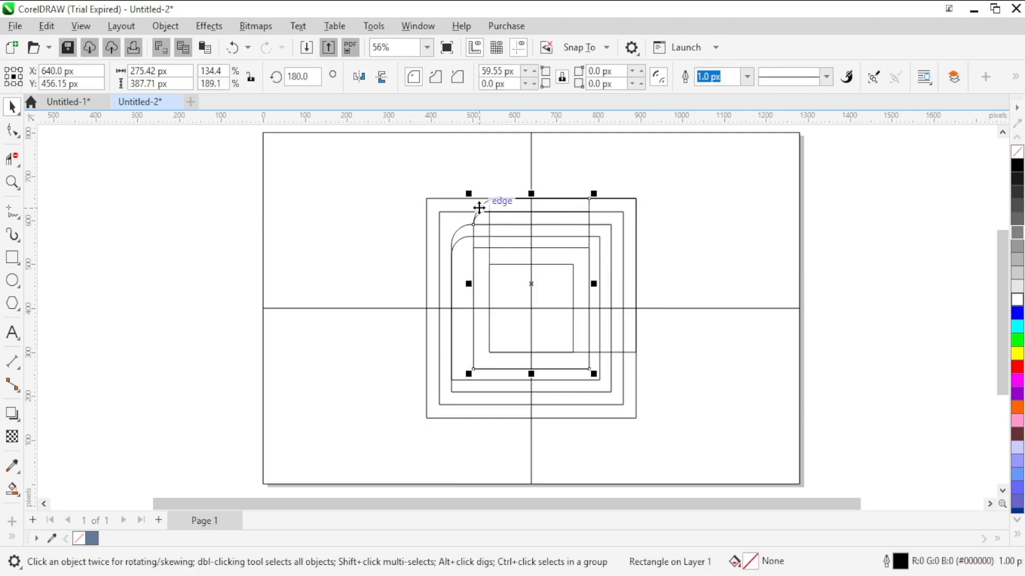
{"action": "left_click_drag", "start_coordinate": [478, 208], "coordinate": [426, 283]}
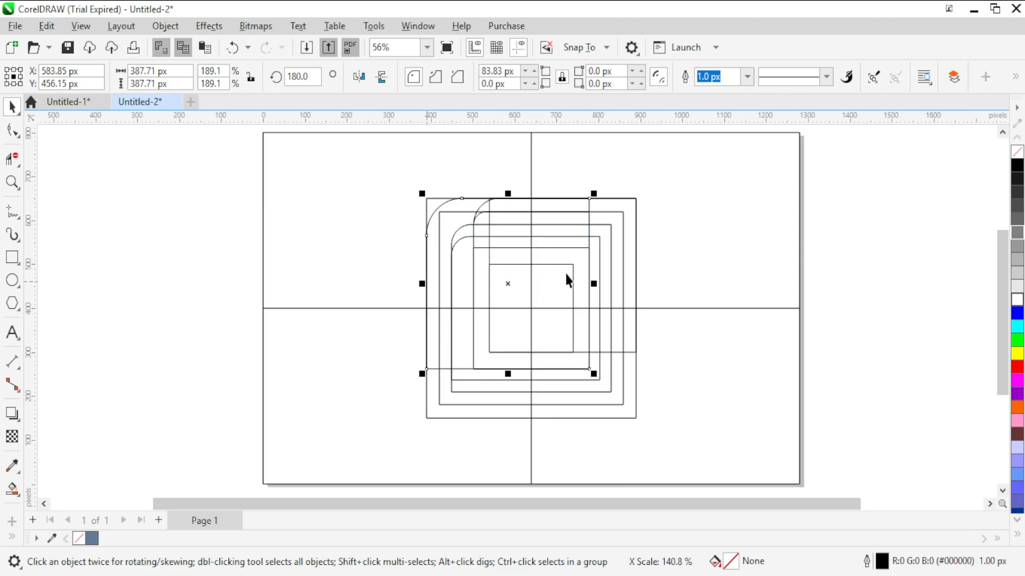
{"action": "left_click_drag", "start_coordinate": [593, 283], "coordinate": [576, 284]}
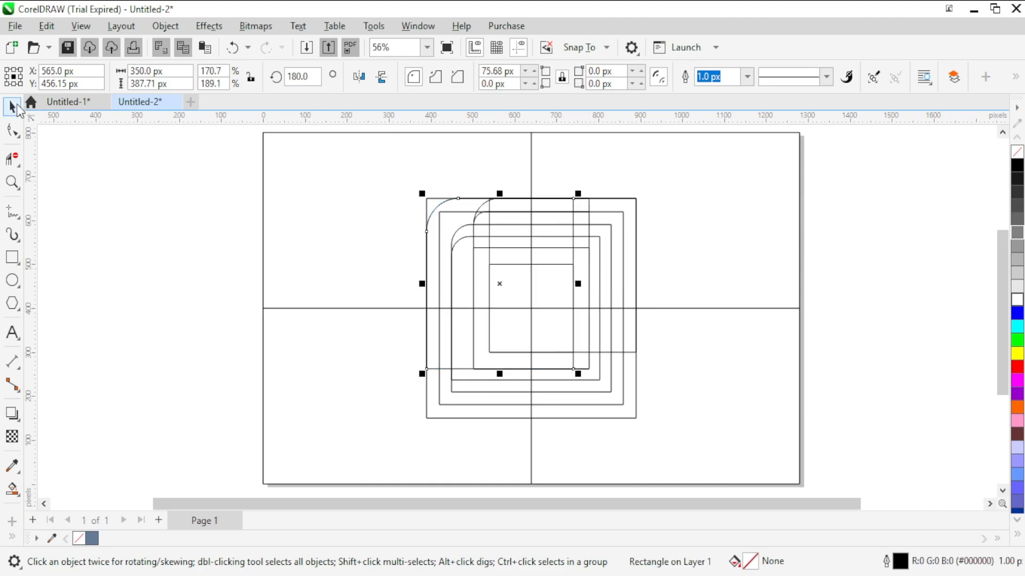
{"action": "left_click", "coordinate": [354, 204]}
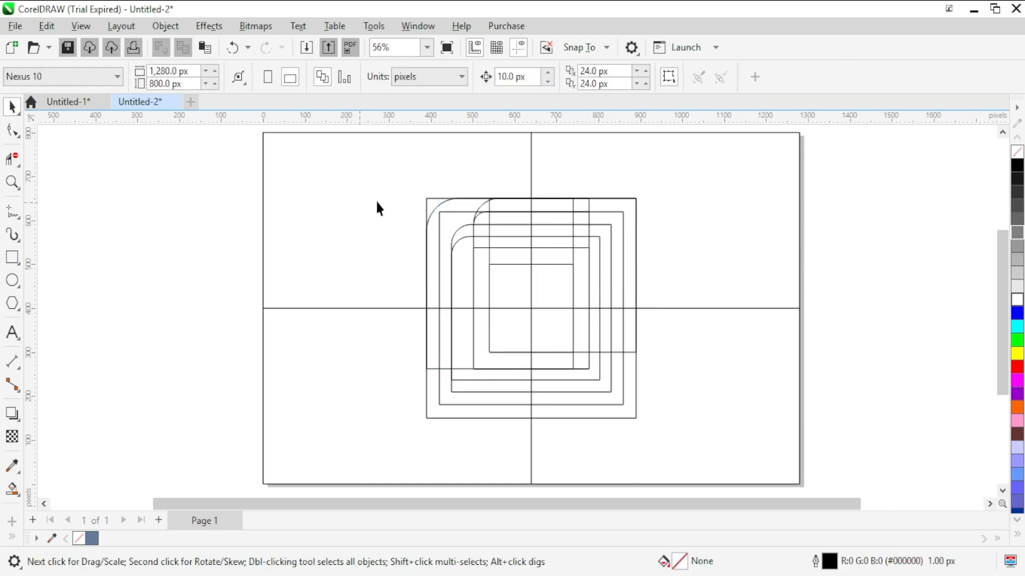
- Unlock the vertical and horizontal centre lines that cross the page
{"action": "left_click", "coordinate": [529, 164]}
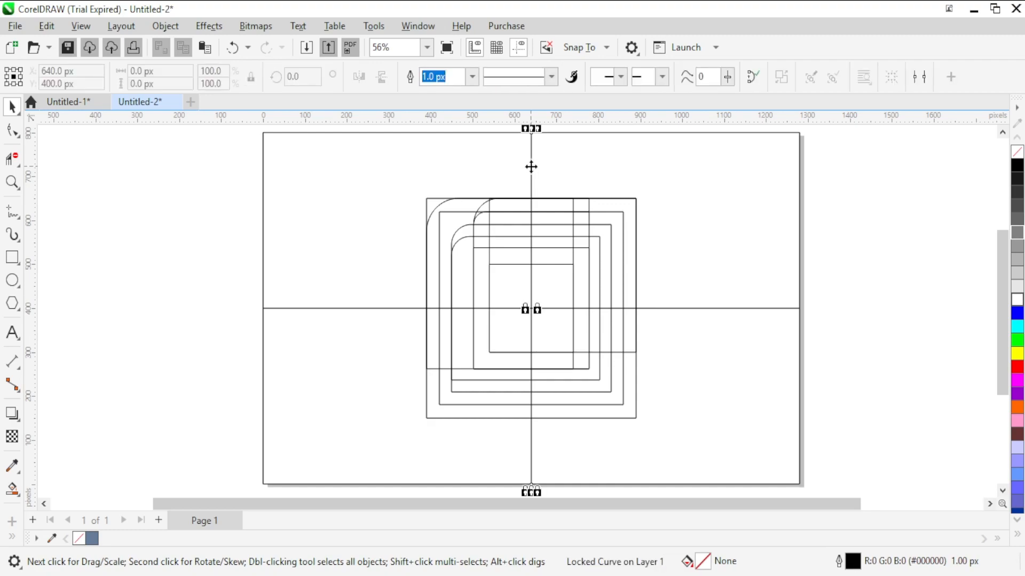
{"action": "left_click", "coordinate": [555, 309], "text": "shift"}
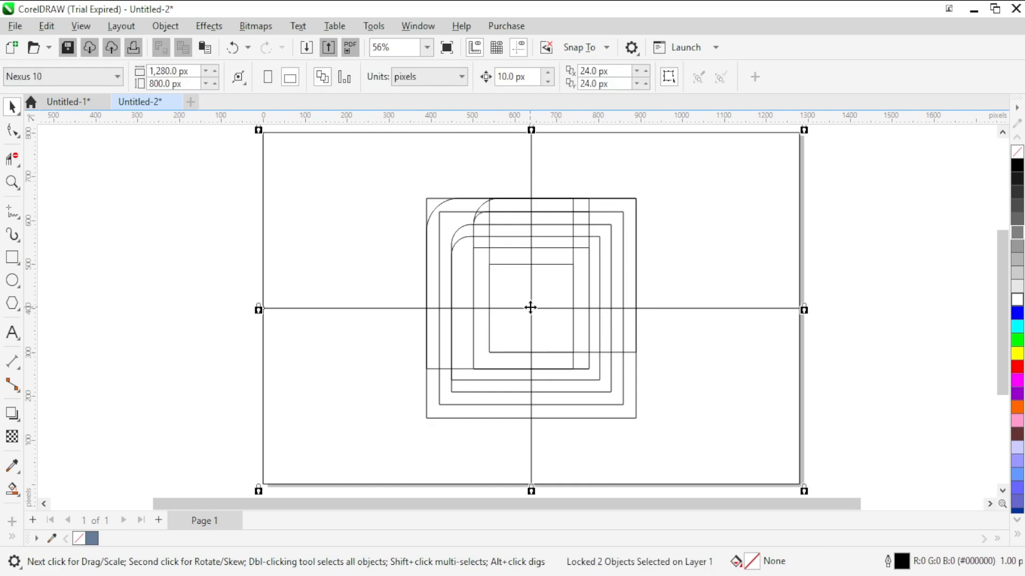
{"action": "right_click", "coordinate": [531, 308]}
{"action": "left_click", "coordinate": [565, 342]}
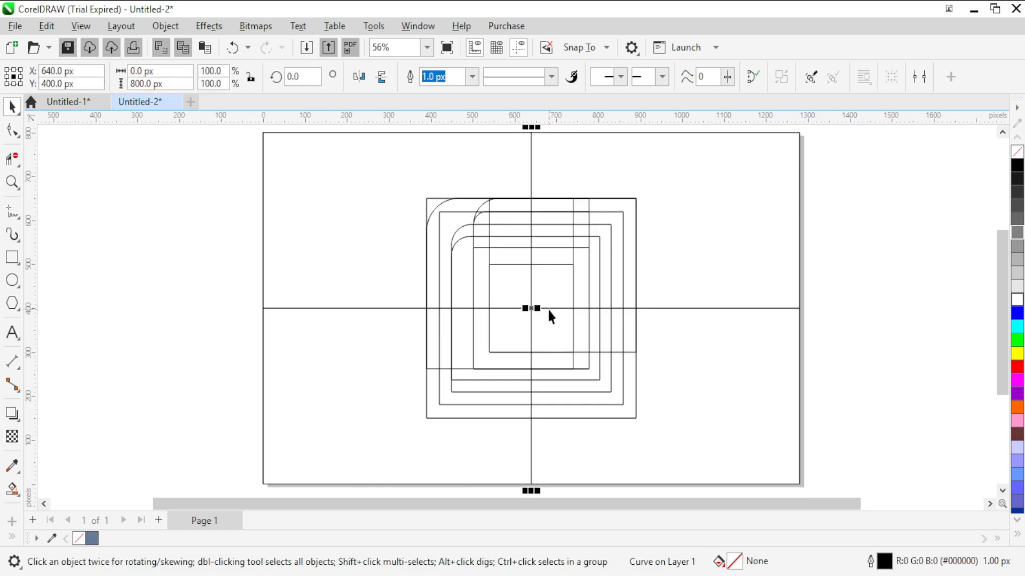
{"action": "right_click", "coordinate": [550, 309]}
{"action": "left_click", "coordinate": [569, 335]}
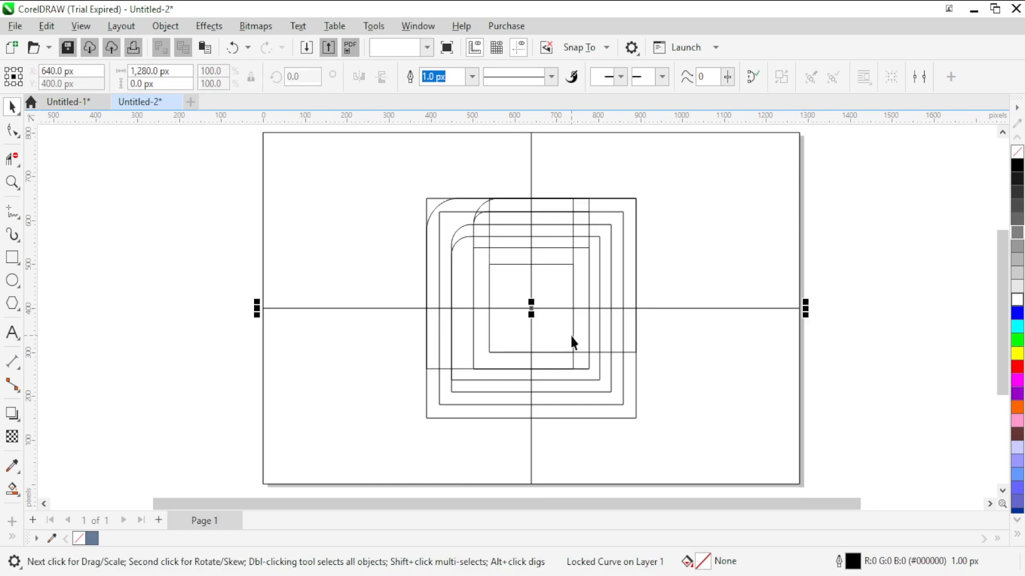
{"action": "left_click", "coordinate": [174, 191]}
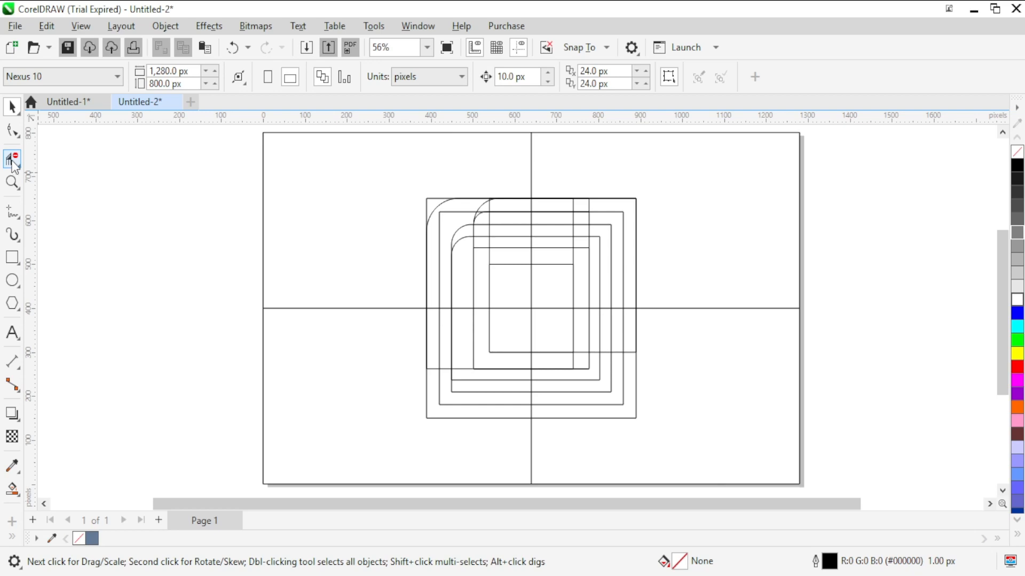
- Remove the crossing line segments inside the two upper rounded bands and the adjoining vertical band with Virtual Segment Delete
{"action": "left_click", "coordinate": [13, 161]}
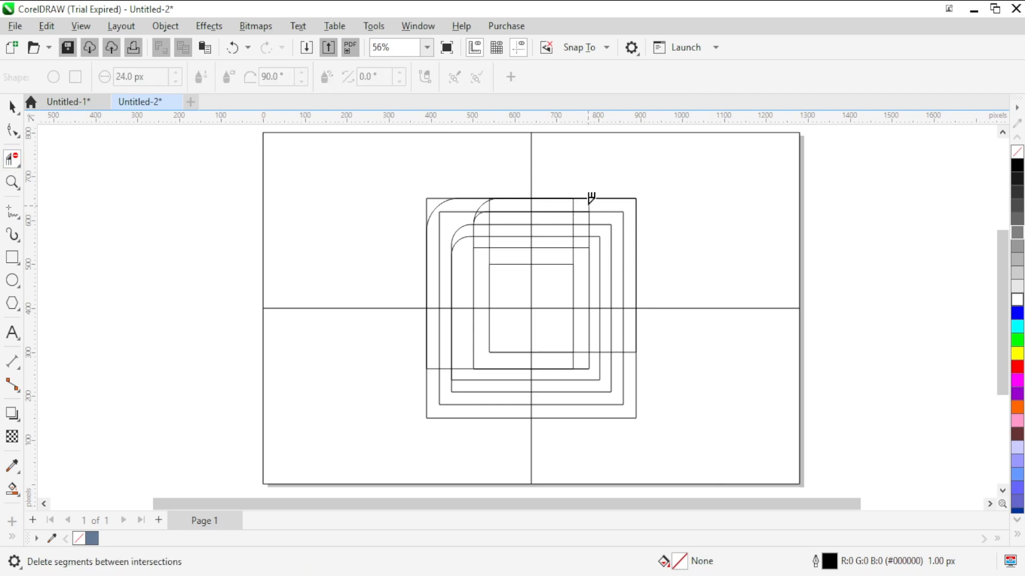
{"action": "left_click_drag", "start_coordinate": [581, 206], "coordinate": [586, 334]}
{"action": "left_click_drag", "start_coordinate": [577, 203], "coordinate": [494, 201]}
{"action": "scroll", "coordinate": [482, 199], "scroll_direction": "up", "scroll_amount": 2}
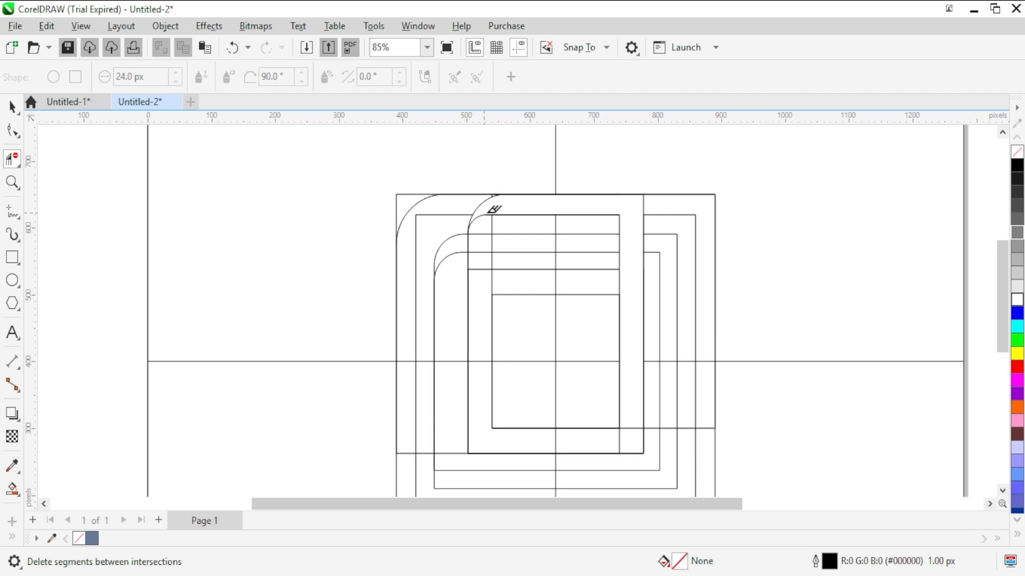
{"action": "scroll", "coordinate": [537, 199], "scroll_direction": "down", "scroll_amount": 2}
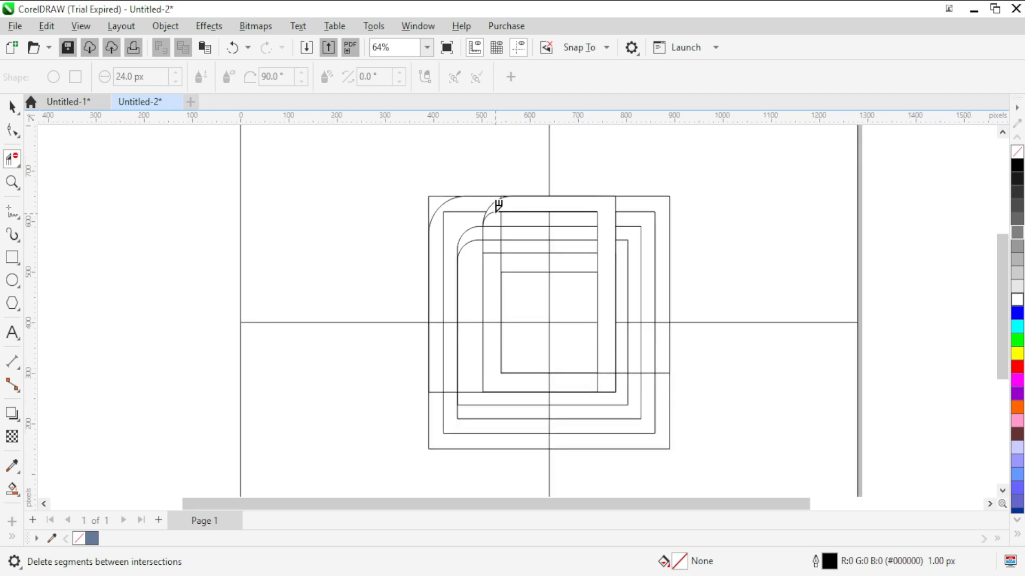
{"action": "left_click", "coordinate": [550, 213]}
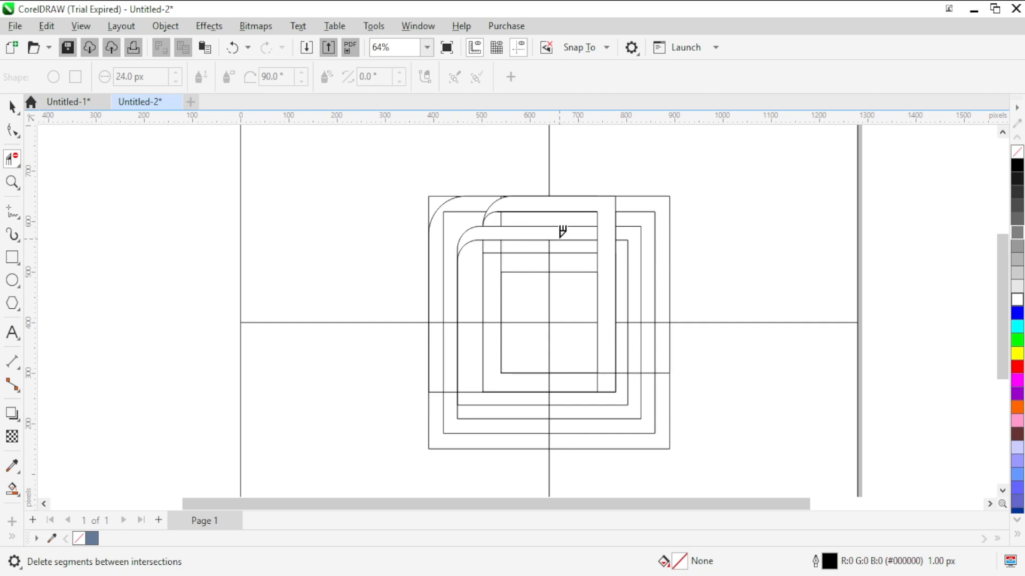
{"action": "left_click", "coordinate": [14, 110]}
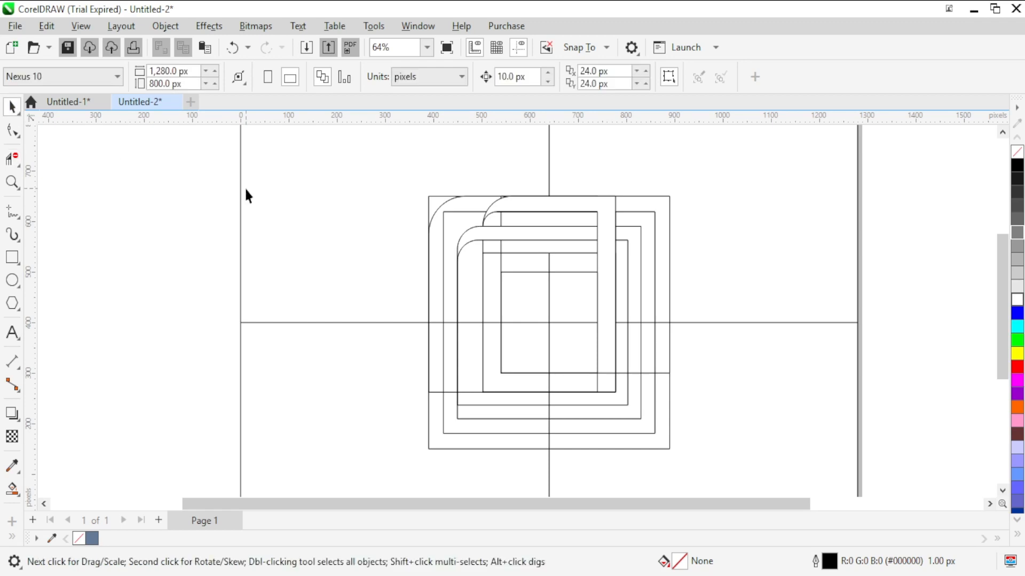
{"action": "left_click", "coordinate": [13, 491]}
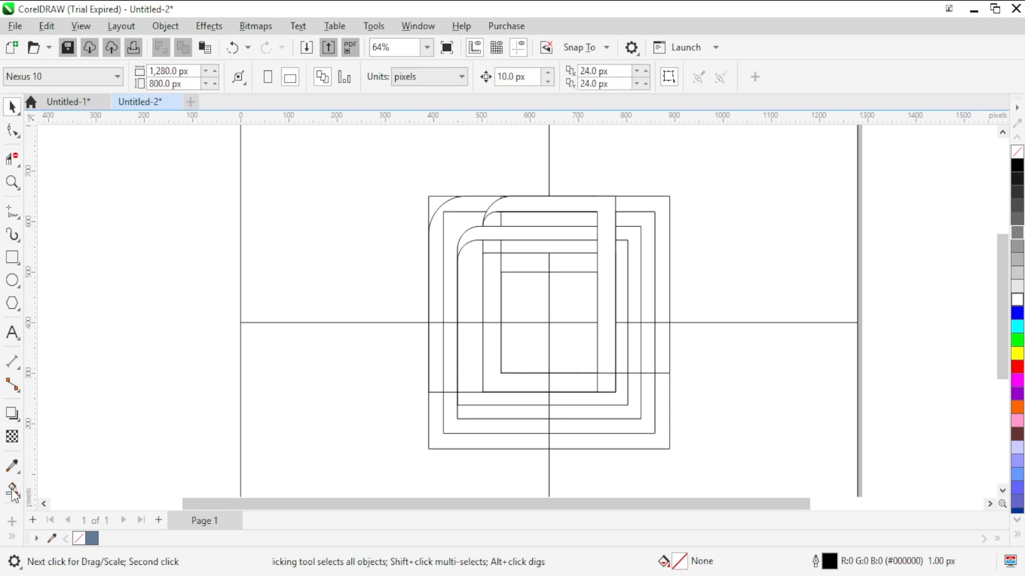
{"action": "left_click", "coordinate": [550, 207]}
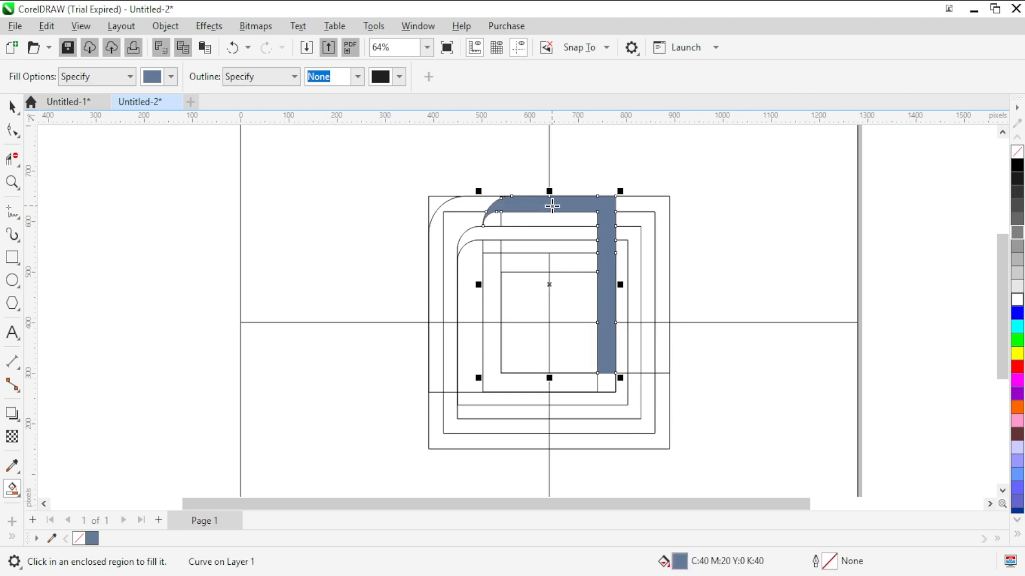
{"action": "key", "text": "ctrl+z"}
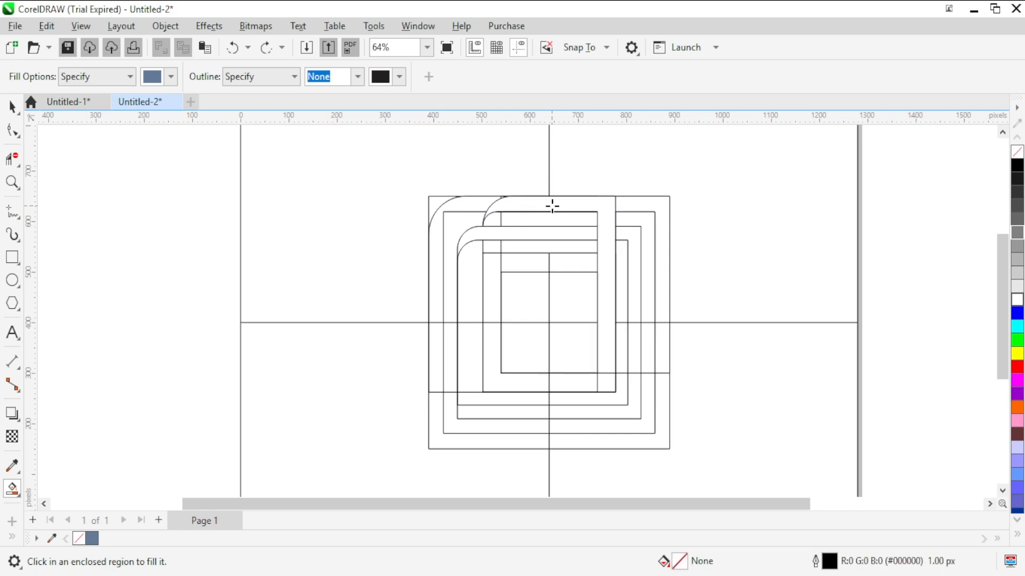
- Remove the leftover segment joining the second band to the vertical one, and Smart Fill the joined bands and two inner strips slate blue
{"action": "left_click", "coordinate": [13, 158]}
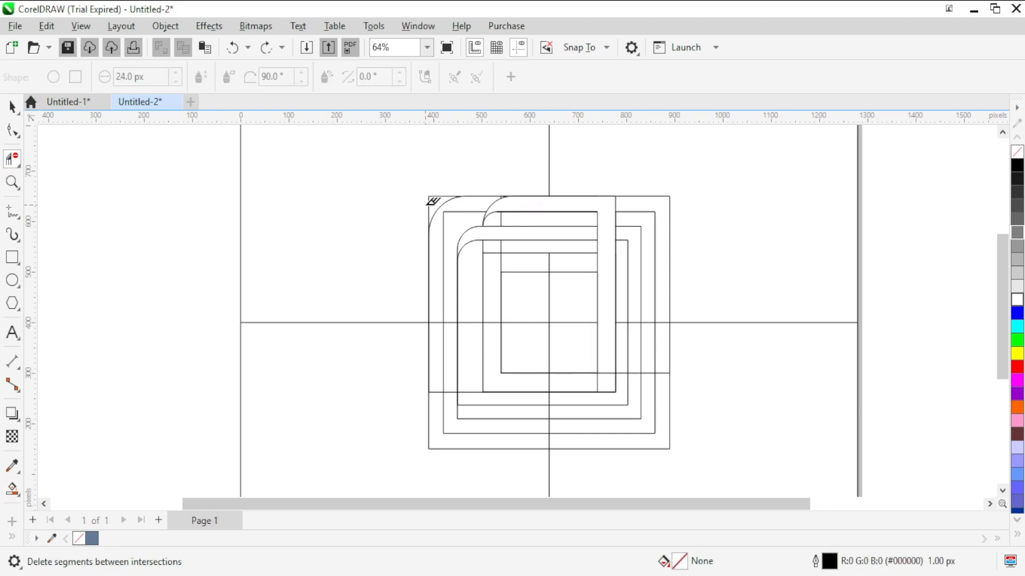
{"action": "left_click", "coordinate": [600, 225]}
{"action": "left_click", "coordinate": [14, 493]}
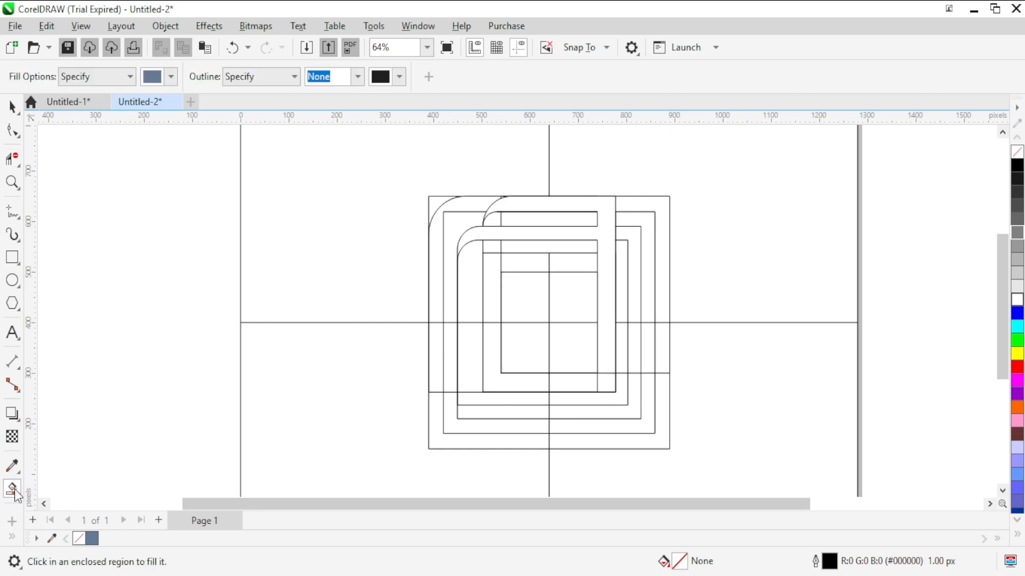
{"action": "left_click", "coordinate": [596, 203]}
{"action": "left_click", "coordinate": [575, 220]}
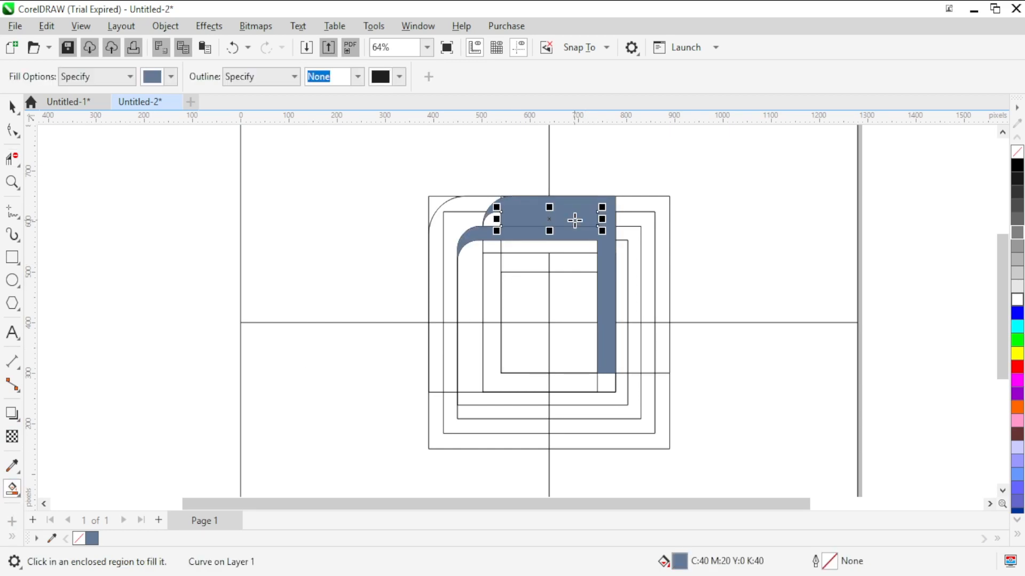
{"action": "left_click", "coordinate": [565, 246]}
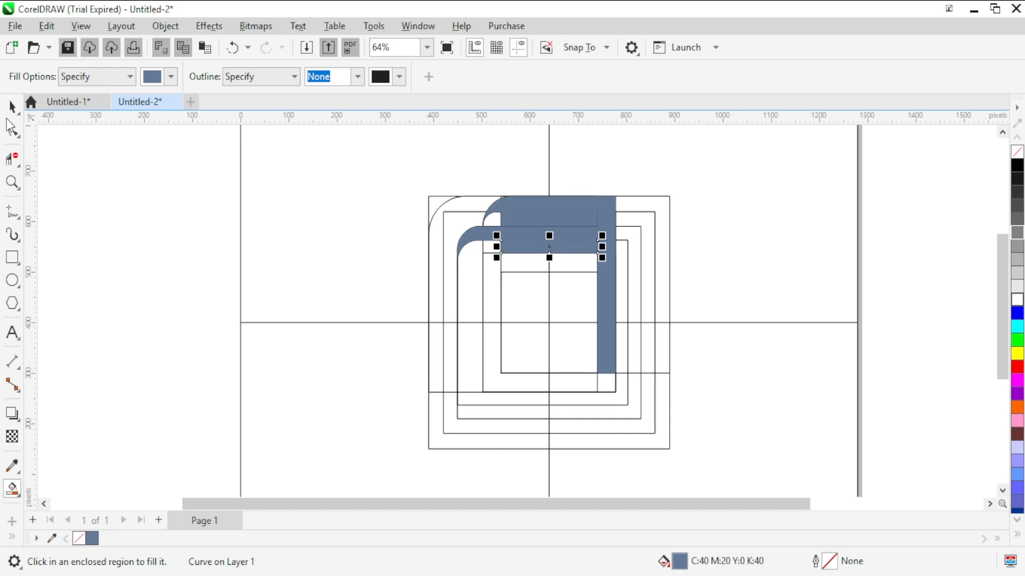
- Select all three filled shapes and move them clear of the construction squares, towards the page's right edge
{"action": "left_click", "coordinate": [12, 107]}
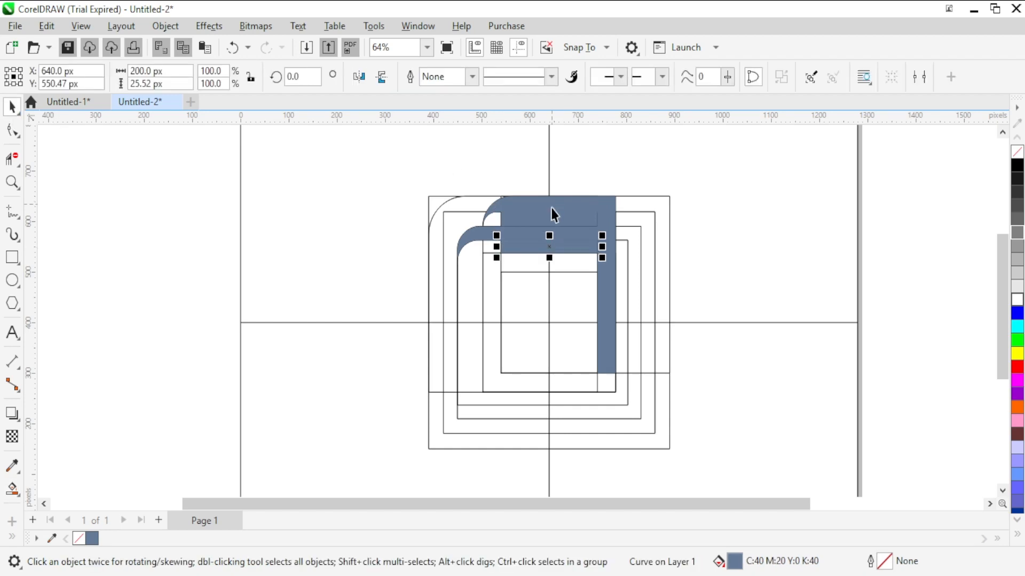
{"action": "left_click", "coordinate": [558, 222], "text": "shift"}
{"action": "left_click", "coordinate": [608, 291], "text": "shift"}
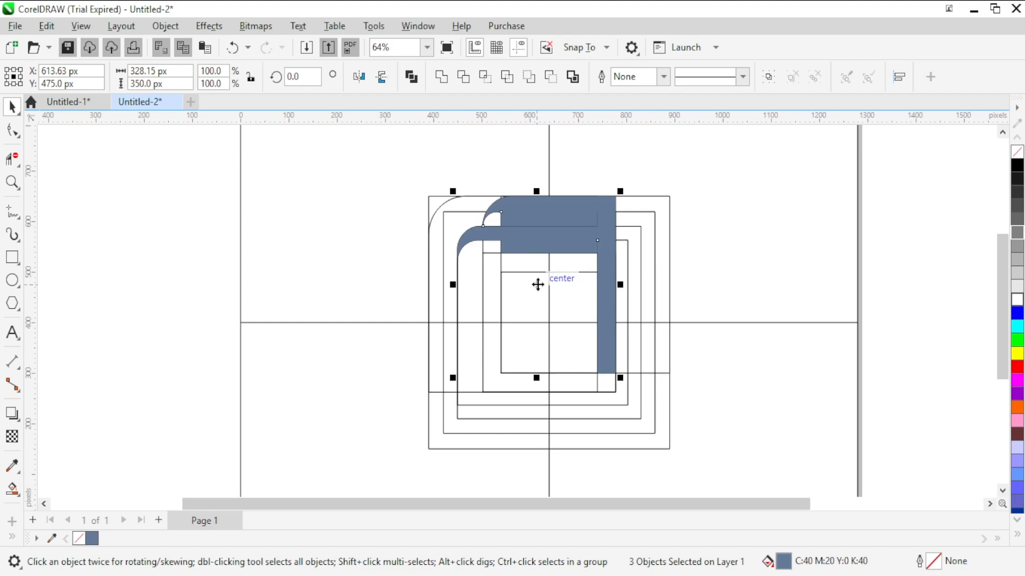
{"action": "left_click_drag", "start_coordinate": [537, 284], "coordinate": [766, 280]}
- Delete the construction squares and the remaining pieces of the centre lines
{"action": "left_click_drag", "start_coordinate": [330, 147], "coordinate": [528, 293]}
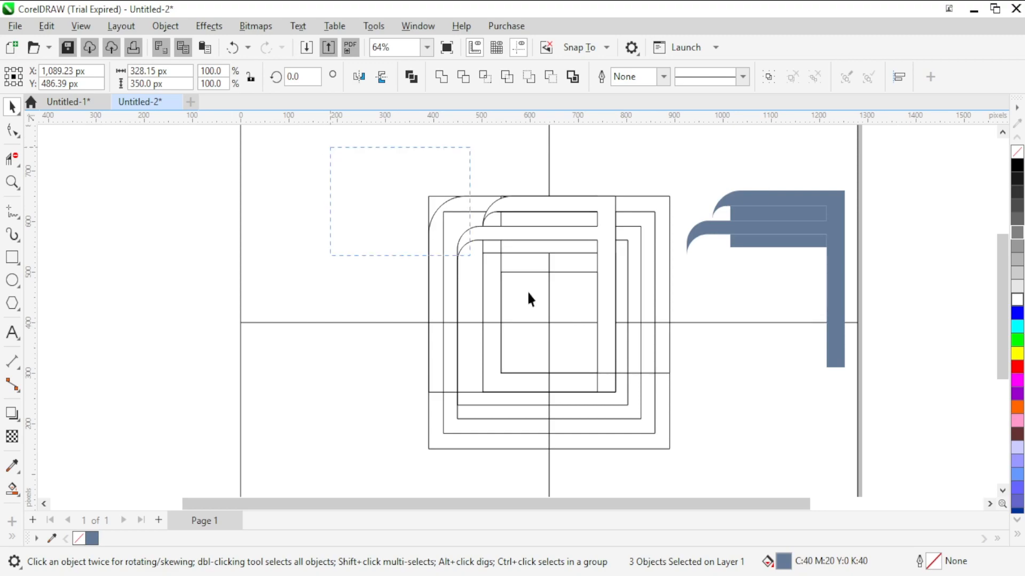
{"action": "left_click_drag", "start_coordinate": [722, 466], "coordinate": [722, 468]}
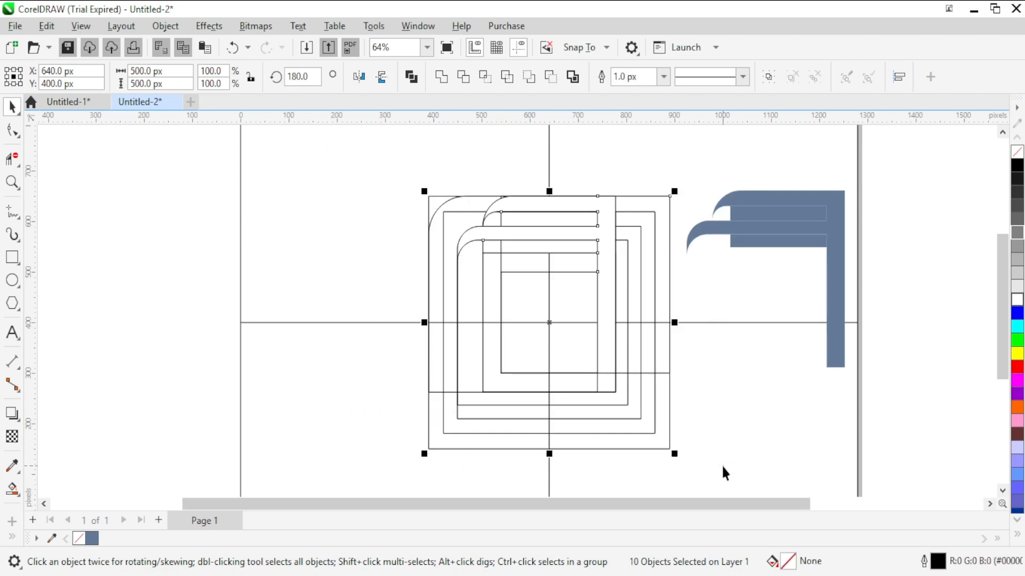
{"action": "key", "text": "Delete"}
{"action": "left_click", "coordinate": [547, 322]}
{"action": "key", "text": "Delete"}
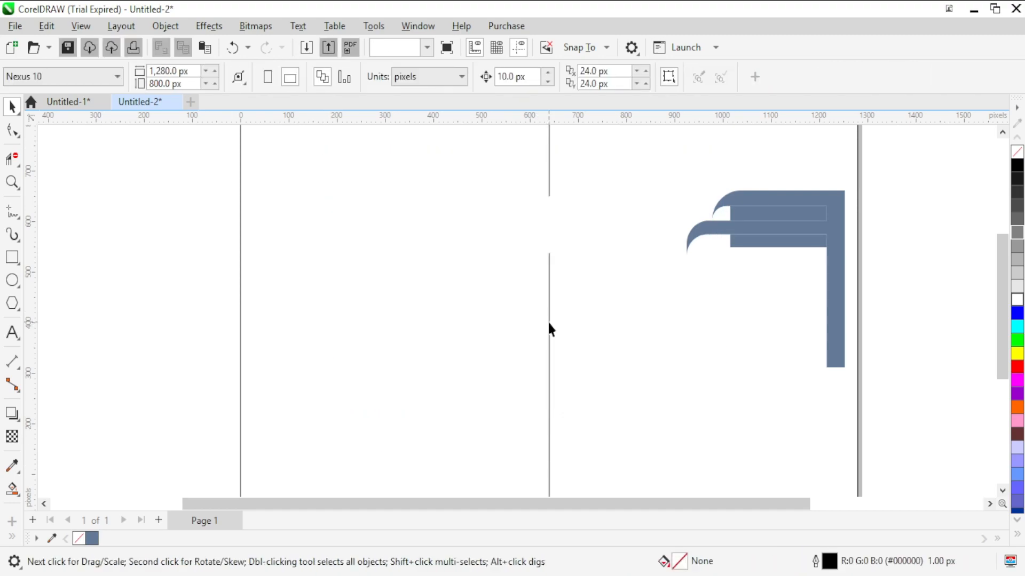
{"action": "left_click", "coordinate": [548, 320]}
{"action": "key", "text": "Delete"}
- Move the three filled shapes back to around the middle of the page and fill them black
{"action": "left_click_drag", "start_coordinate": [662, 158], "coordinate": [862, 384]}
{"action": "left_click_drag", "start_coordinate": [770, 278], "coordinate": [528, 312]}
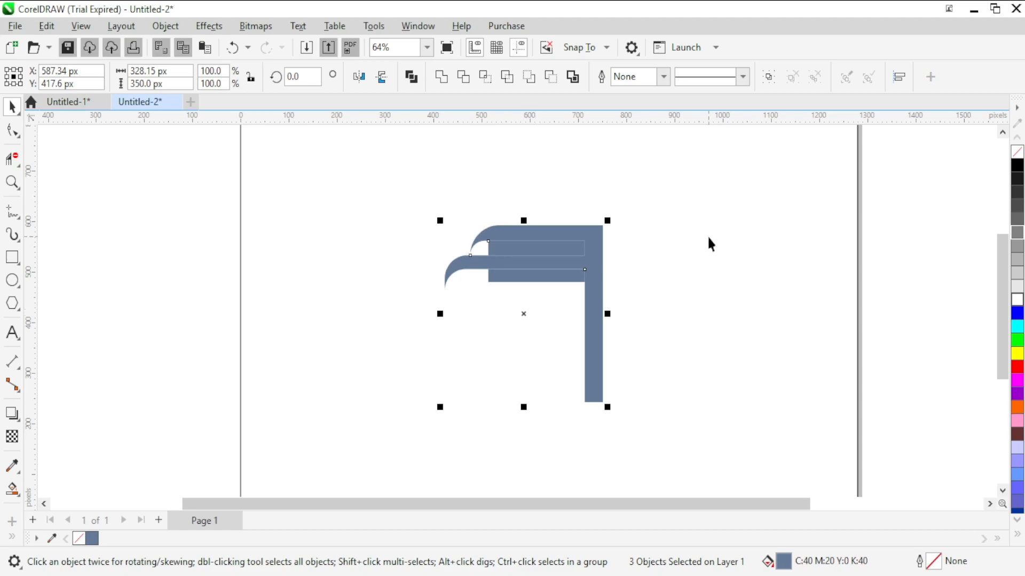
{"action": "left_click", "coordinate": [1017, 167]}
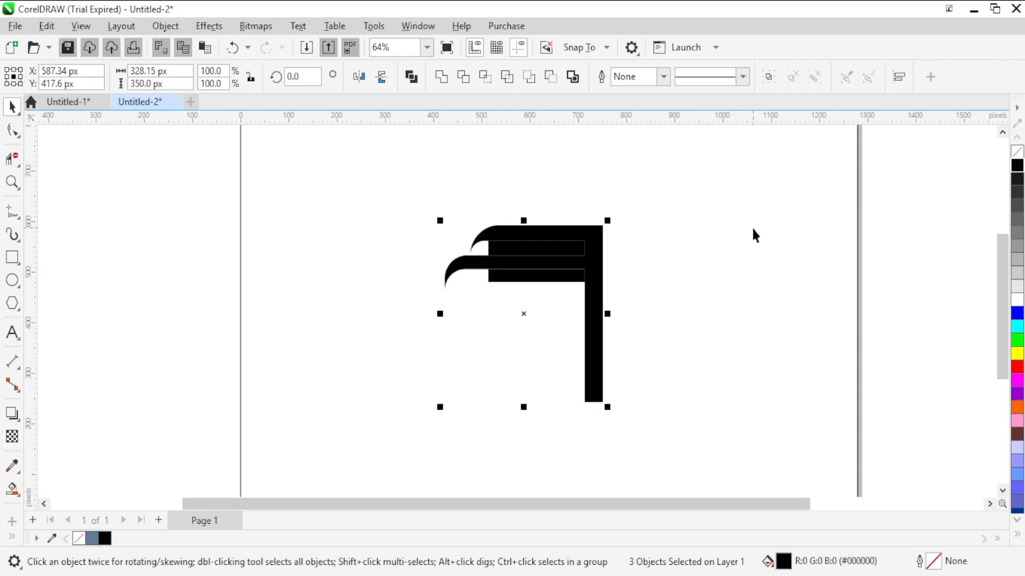
{"action": "left_click", "coordinate": [751, 226]}
- Apply a horizontal linear fountain fill from black to white across the two strips below the rounded arms
{"action": "left_click", "coordinate": [555, 249]}
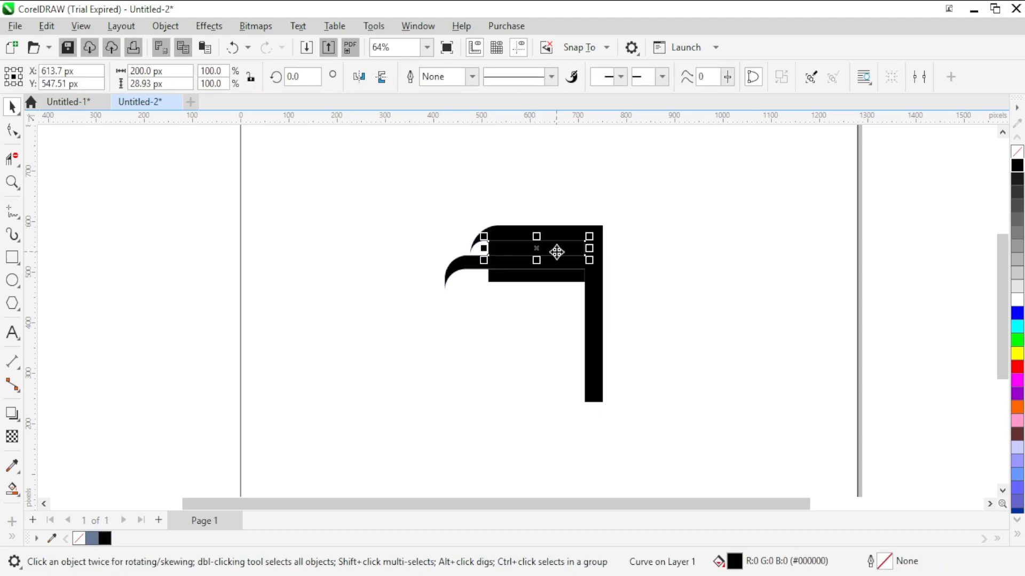
{"action": "left_click", "coordinate": [546, 275], "text": "shift"}
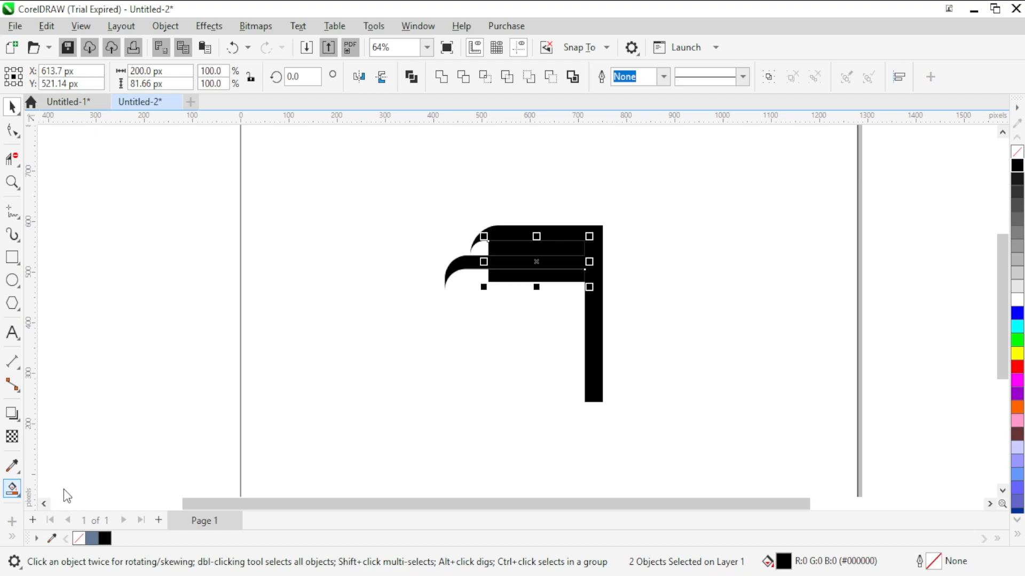
{"action": "key", "text": "g"}
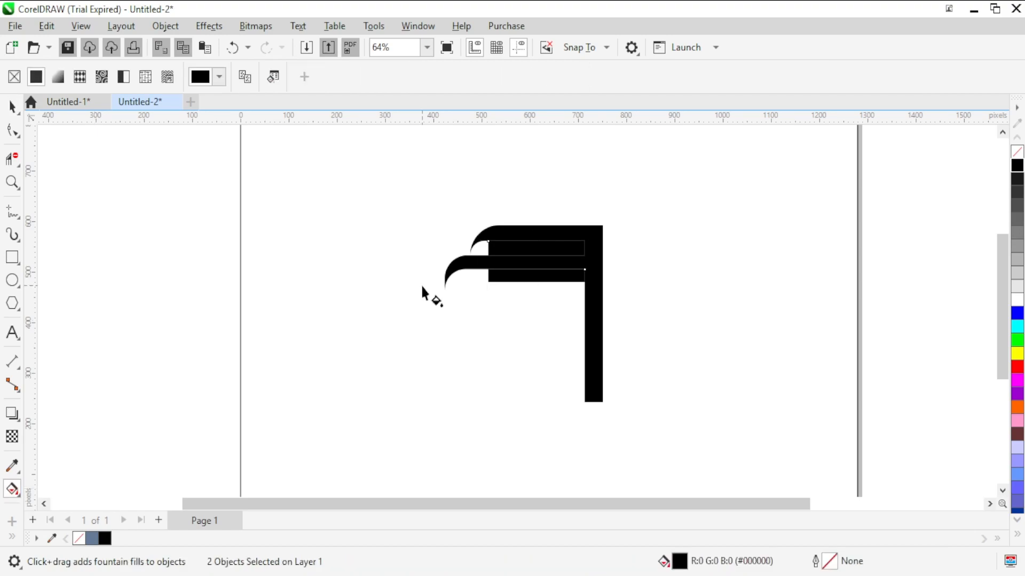
{"action": "left_click_drag", "start_coordinate": [487, 257], "coordinate": [582, 254]}
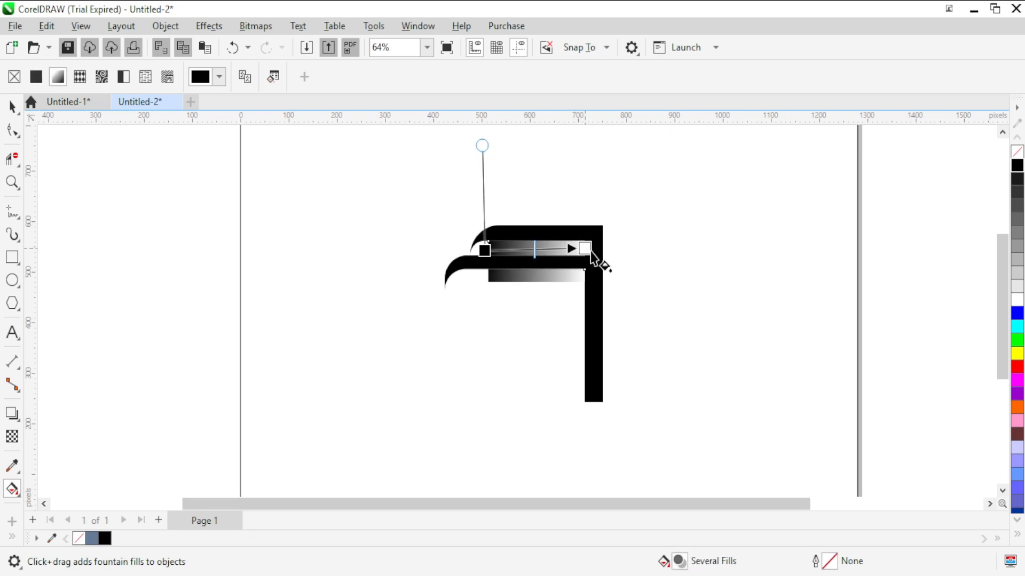
{"action": "left_click", "coordinate": [485, 251]}
{"action": "left_click_drag", "start_coordinate": [485, 252], "coordinate": [488, 256]}
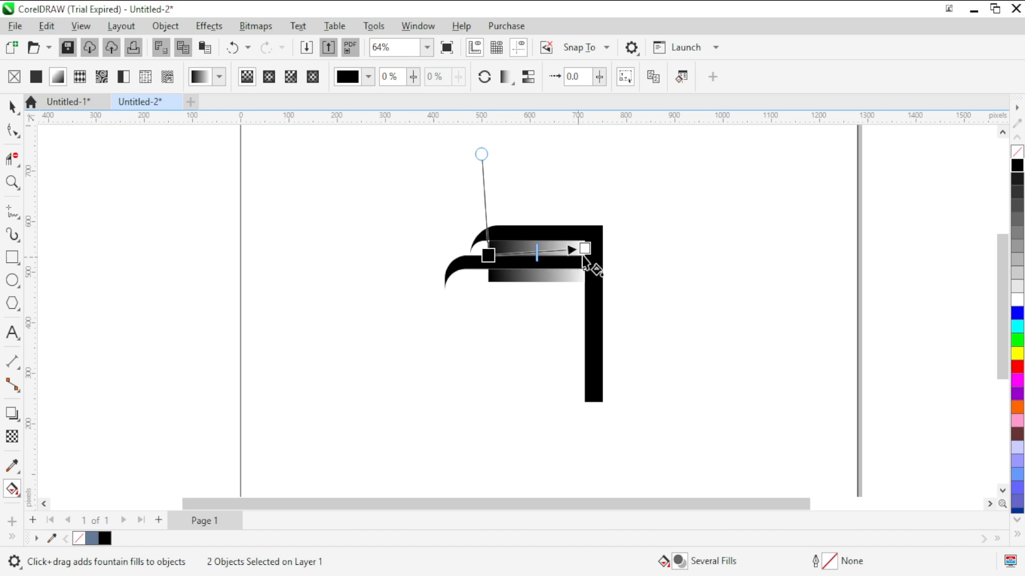
{"action": "left_click_drag", "start_coordinate": [586, 249], "coordinate": [589, 257]}
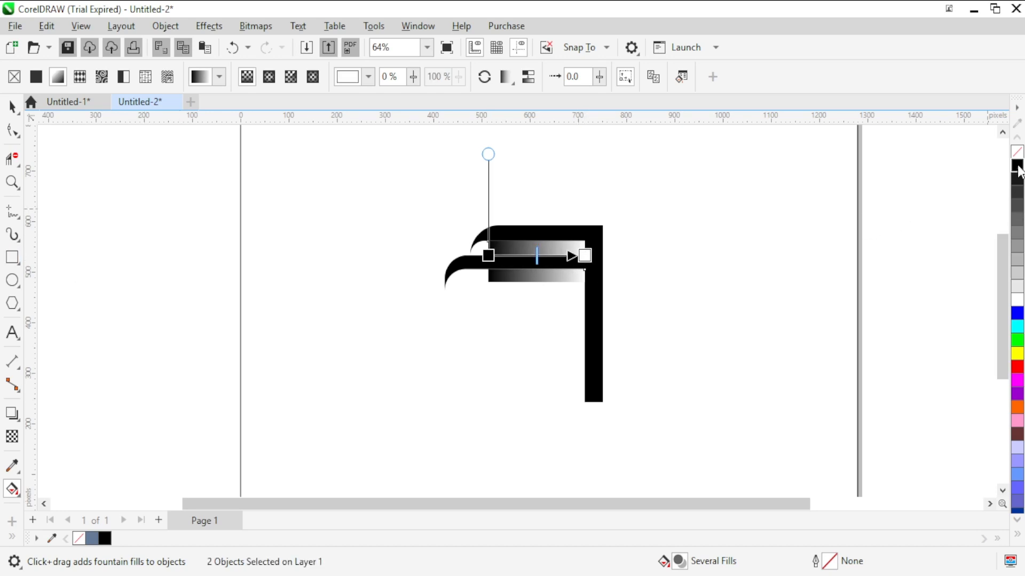
- Reverse the strips' gradient colours, with white at the rounded-arm end and black at the vertical stem
{"action": "left_click_drag", "start_coordinate": [515, 245], "coordinate": [582, 253]}
{"action": "left_click_drag", "start_coordinate": [1017, 299], "coordinate": [488, 255]}
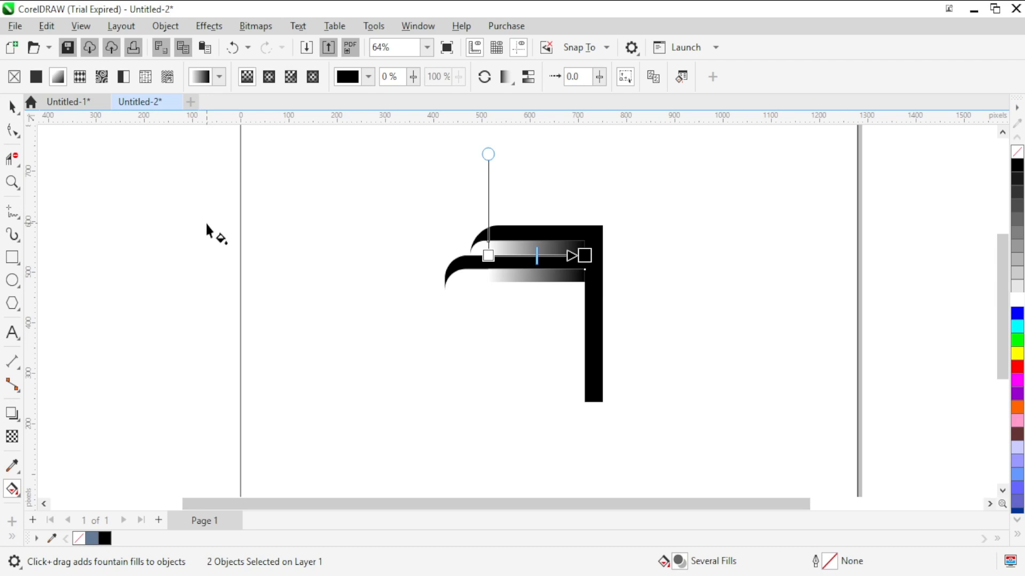
{"action": "left_click_drag", "start_coordinate": [583, 255], "coordinate": [585, 256]}
- Group the black shape and the two gradient strips into one object
{"action": "left_click", "coordinate": [11, 107]}
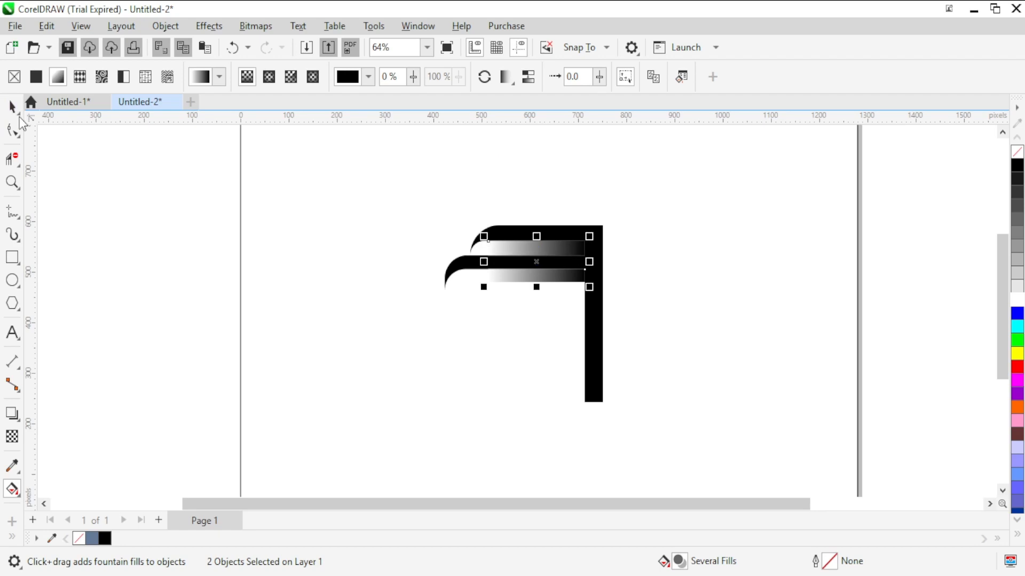
{"action": "left_click", "coordinate": [326, 190]}
{"action": "left_click_drag", "start_coordinate": [350, 187], "coordinate": [670, 434]}
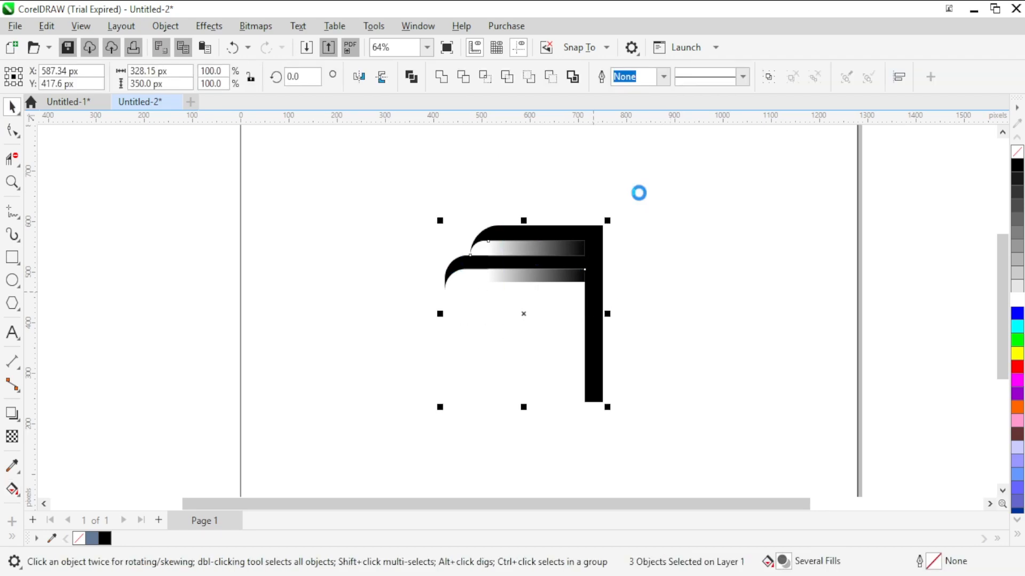
{"action": "key", "text": "ctrl+g"}
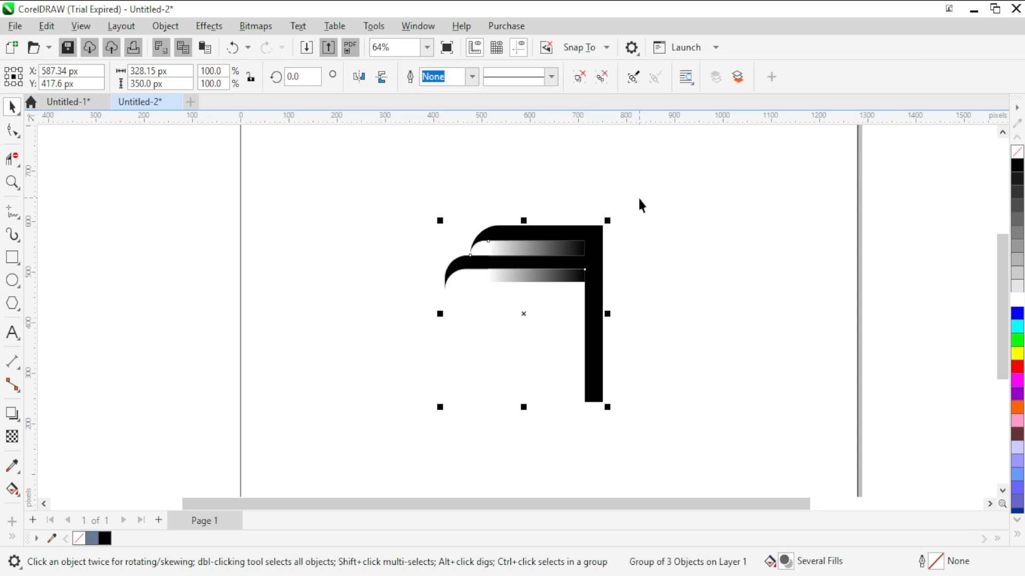
{"action": "left_click", "coordinate": [640, 205]}
{"action": "scroll", "coordinate": [587, 227], "scroll_direction": "down", "scroll_amount": 1}
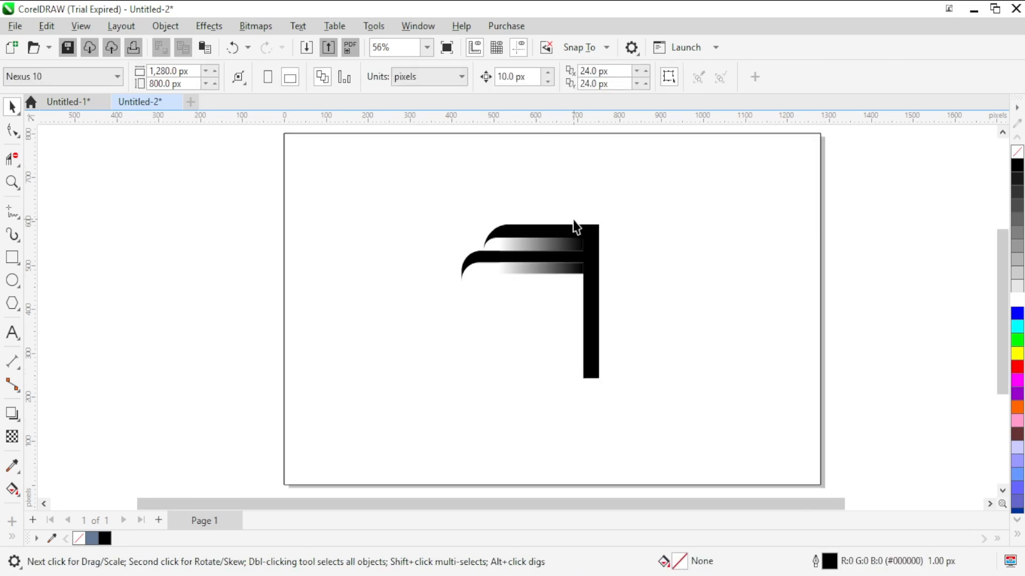
- Scale the grouped shape down proportionally to about 88.5% and duplicate it in place
{"action": "left_click_drag", "start_coordinate": [640, 393], "coordinate": [671, 411]}
{"action": "left_click_drag", "start_coordinate": [606, 382], "coordinate": [595, 374]}
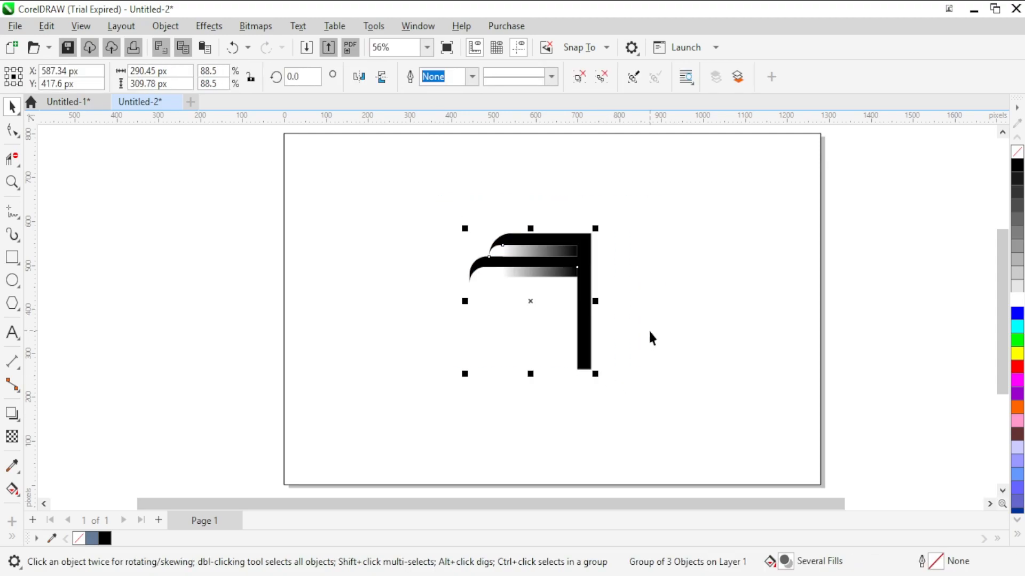
{"action": "key", "text": "ctrl+d"}
{"action": "left_click_drag", "start_coordinate": [540, 290], "coordinate": [528, 297]}
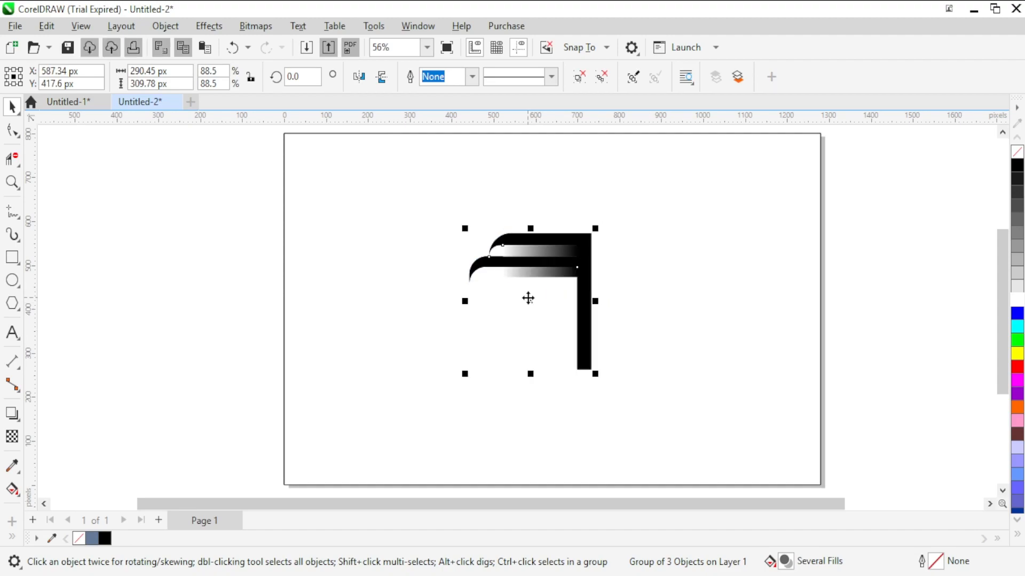
- Set the copy's rotation to 90° and move it so its horizontal bar sits directly below the original's gradient strips, meeting the vertical stem
{"action": "left_click", "coordinate": [308, 80]}
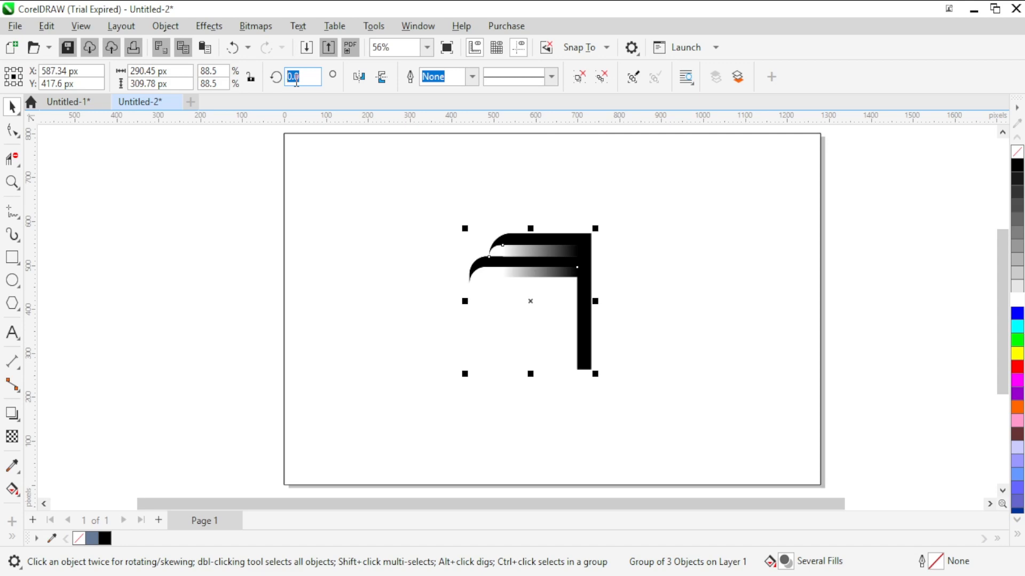
{"action": "type", "text": "90"}
{"action": "key", "text": "Return"}
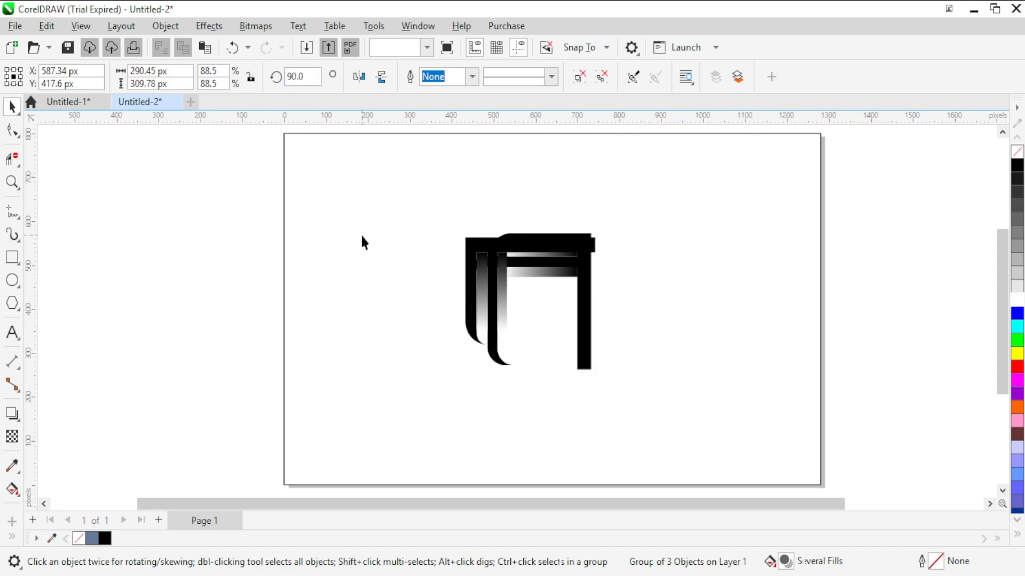
{"action": "left_click", "coordinate": [360, 233]}
{"action": "left_click", "coordinate": [476, 244]}
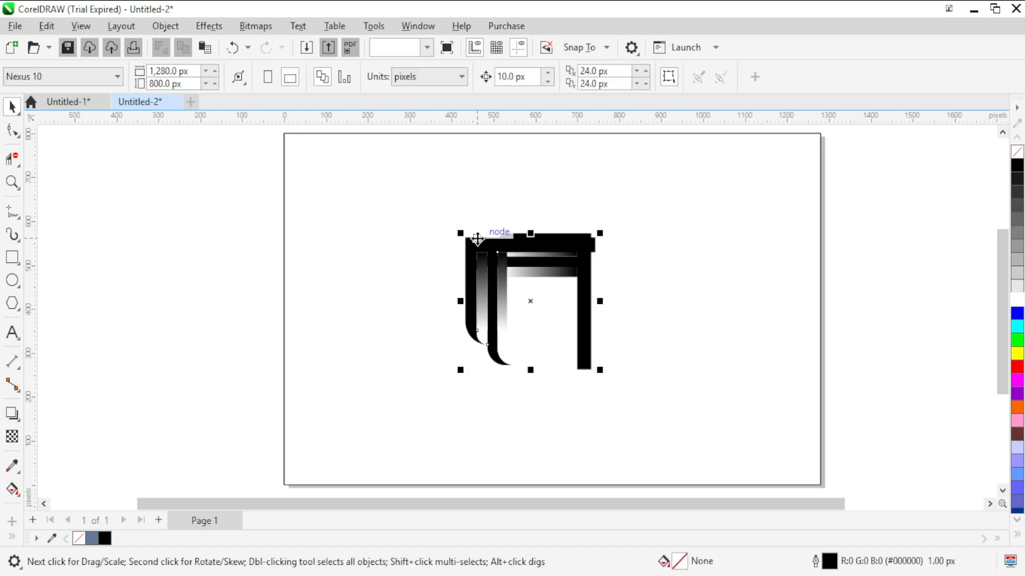
{"action": "left_click", "coordinate": [591, 243]}
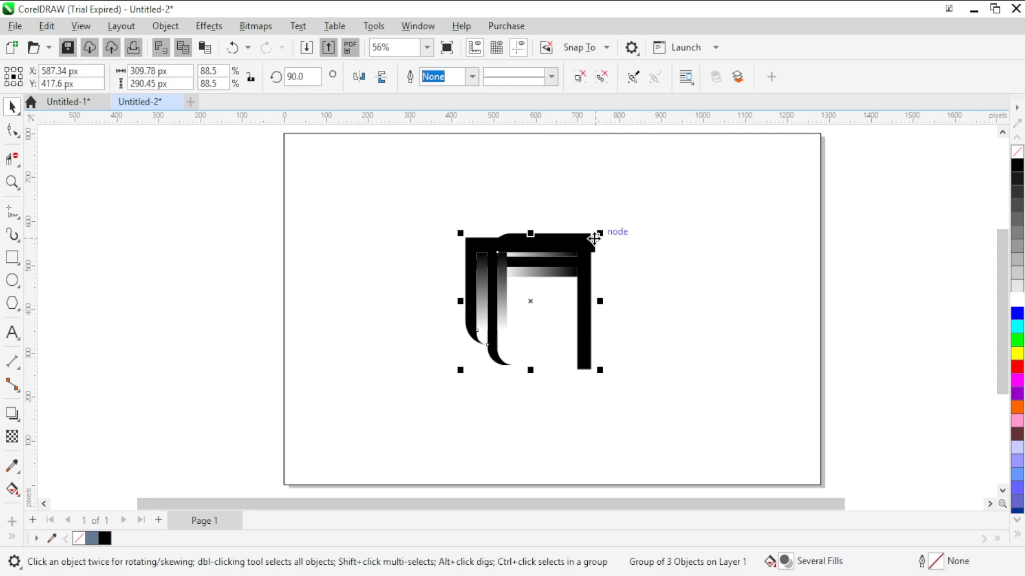
{"action": "left_click_drag", "start_coordinate": [595, 239], "coordinate": [580, 274]}
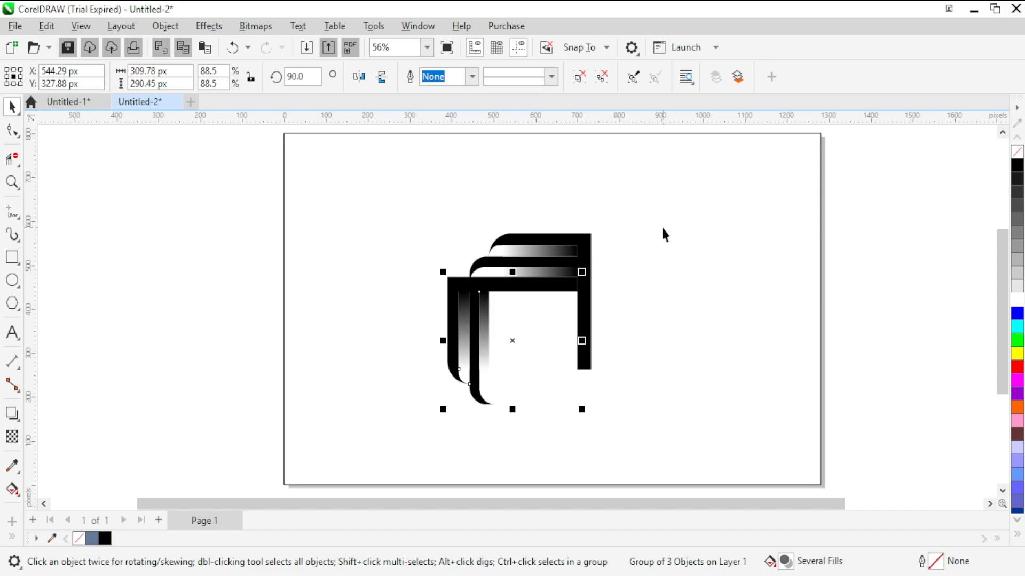
- Duplicate the 90° group and set the new copy's rotation to 180°
{"action": "key", "text": "ctrl+d"}
{"action": "mouse_move", "coordinate": [536, 267]}
{"action": "left_mouse_down"}
{"action": "mouse_move", "coordinate": [517, 293]}
{"action": "mouse_move", "coordinate": [522, 275]}
{"action": "left_mouse_up"}
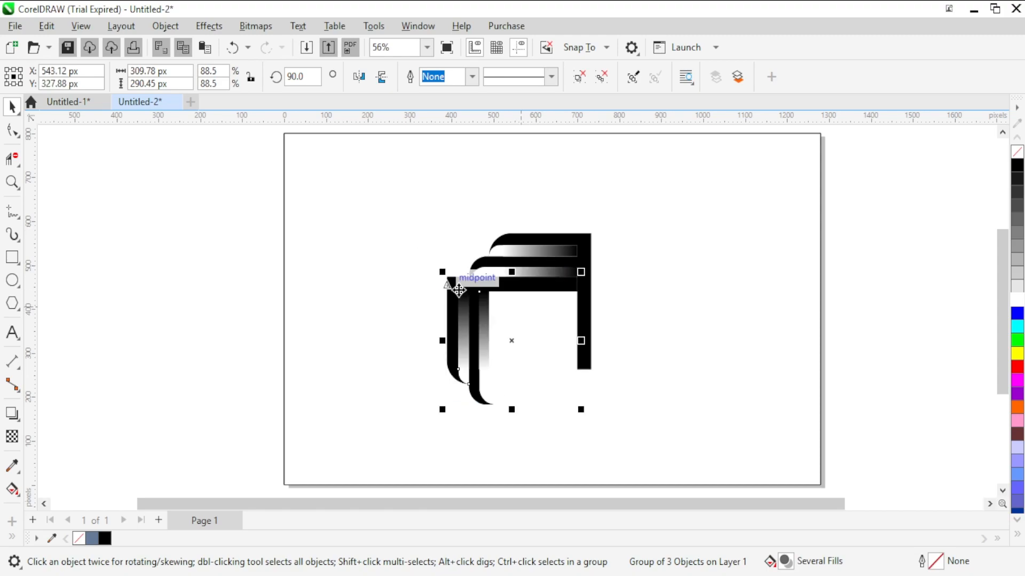
{"action": "left_click", "coordinate": [314, 78]}
{"action": "key", "text": "BackSpace"}
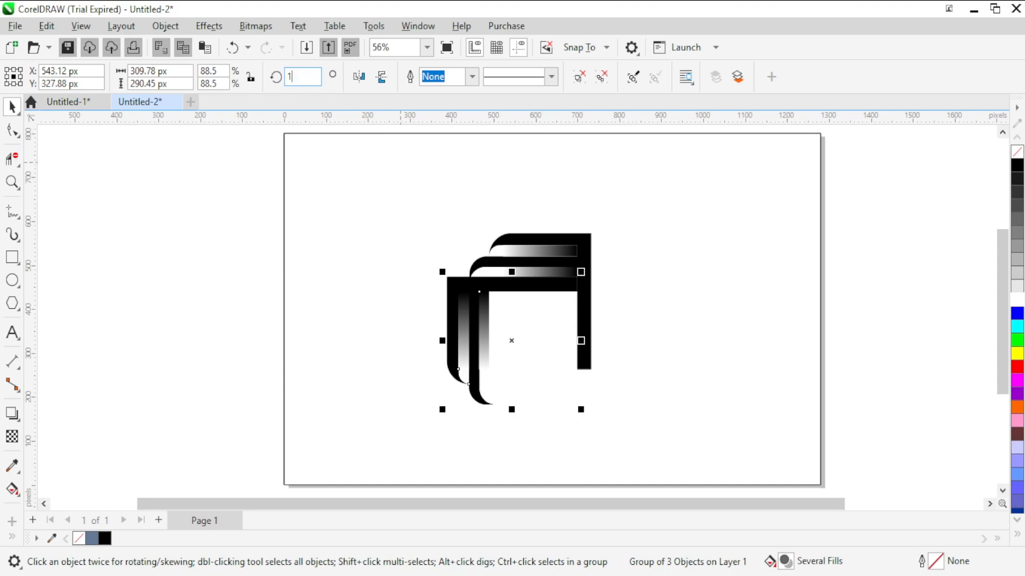
{"action": "type", "text": "180"}
{"action": "key", "text": "Return"}
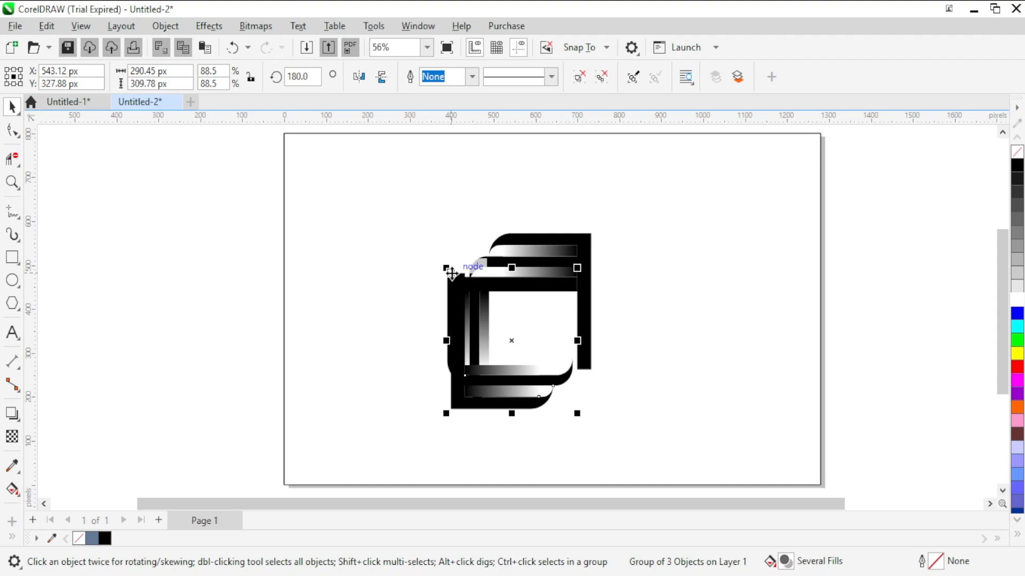
- Move the 180° copy so its stem meets the inner gradient strip of the 90° group, starting from that group's horizontal bar
{"action": "left_click_drag", "start_coordinate": [457, 278], "coordinate": [489, 292]}
{"action": "left_click", "coordinate": [494, 300]}
{"action": "key", "text": "ctrl+z"}
{"action": "left_click", "coordinate": [360, 256]}
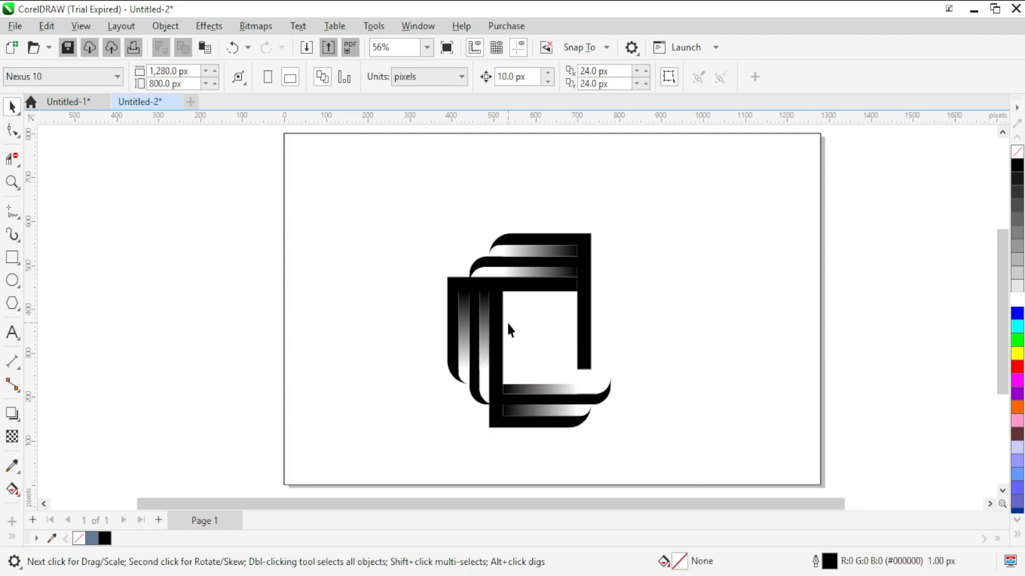
- Duplicate the 180° group and set the new copy's rotation to 260°
{"action": "left_click", "coordinate": [493, 331]}
{"action": "left_click_drag", "start_coordinate": [493, 331], "coordinate": [490, 292]}
{"action": "double_click", "coordinate": [311, 76]}
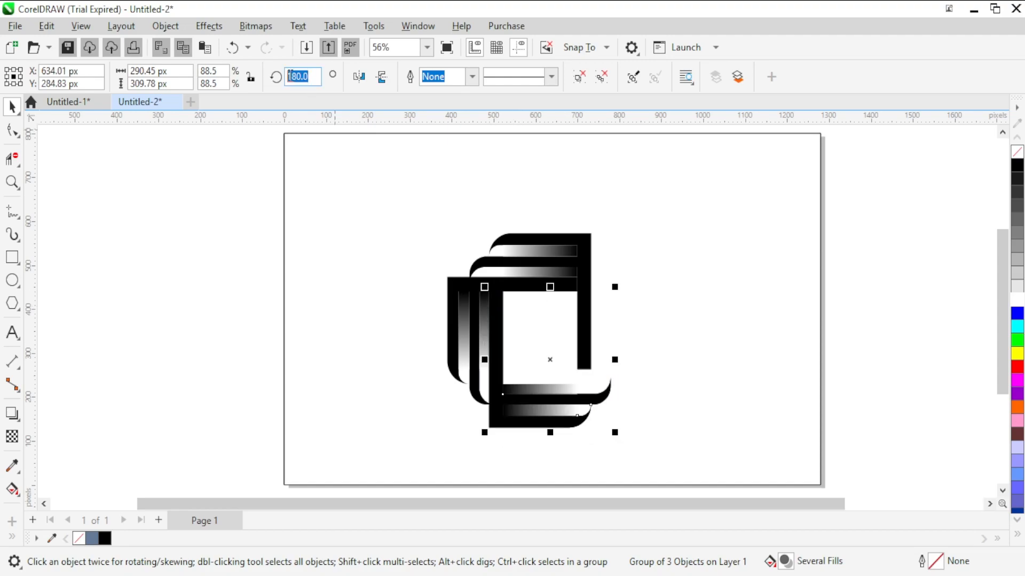
{"action": "type", "text": "269"}
{"action": "key", "text": "BackSpace"}
{"action": "type", "text": "0"}
{"action": "key", "text": "Return"}
{"action": "left_click", "coordinate": [331, 181]}
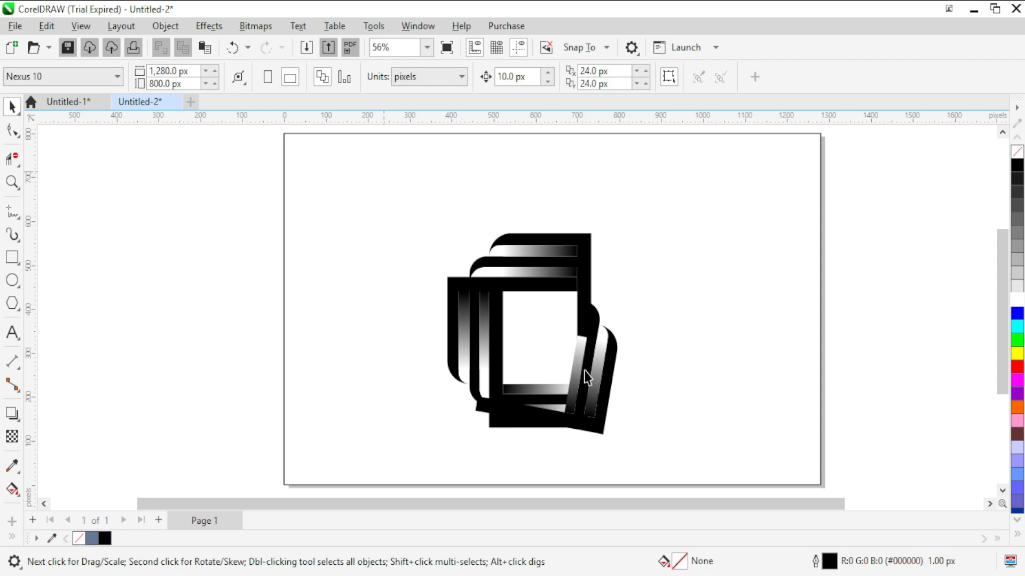
- Set the tilted copy's rotation to 250°
{"action": "left_click", "coordinate": [603, 423]}
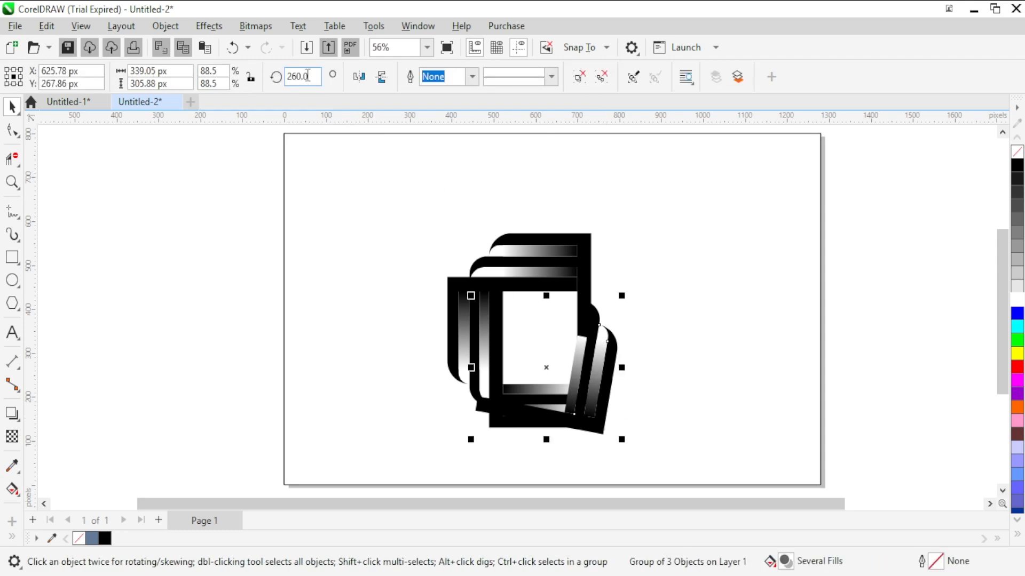
{"action": "left_click", "coordinate": [288, 79]}
{"action": "type", "text": "250"}
{"action": "left_click", "coordinate": [338, 222]}
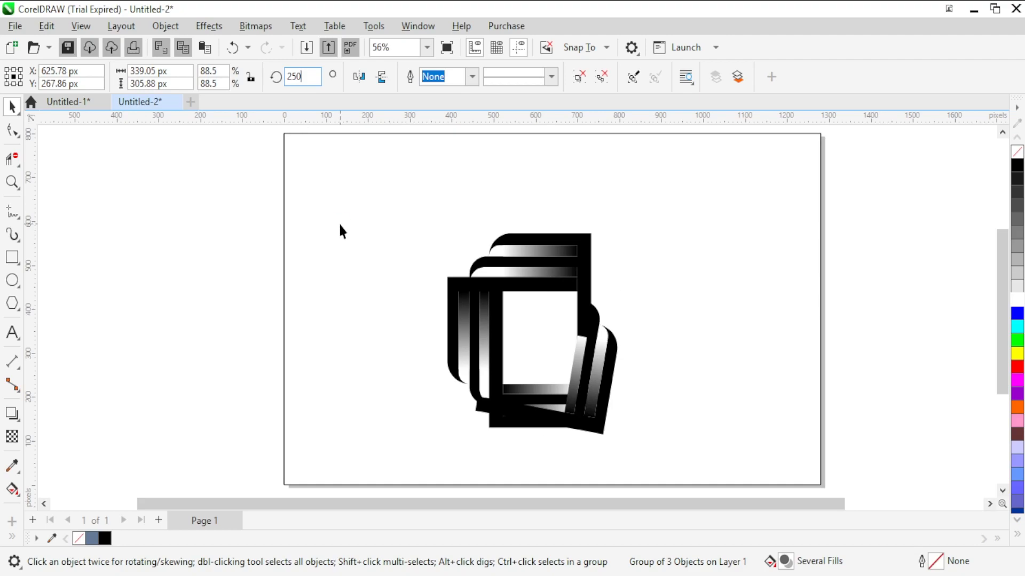
- Set the tilted copy's rotation to 270° and move it against the original's stem and the 180° group's strips, closing the interlocking square
{"action": "left_click", "coordinate": [561, 426]}
{"action": "left_click_drag", "start_coordinate": [300, 77], "coordinate": [287, 78]}
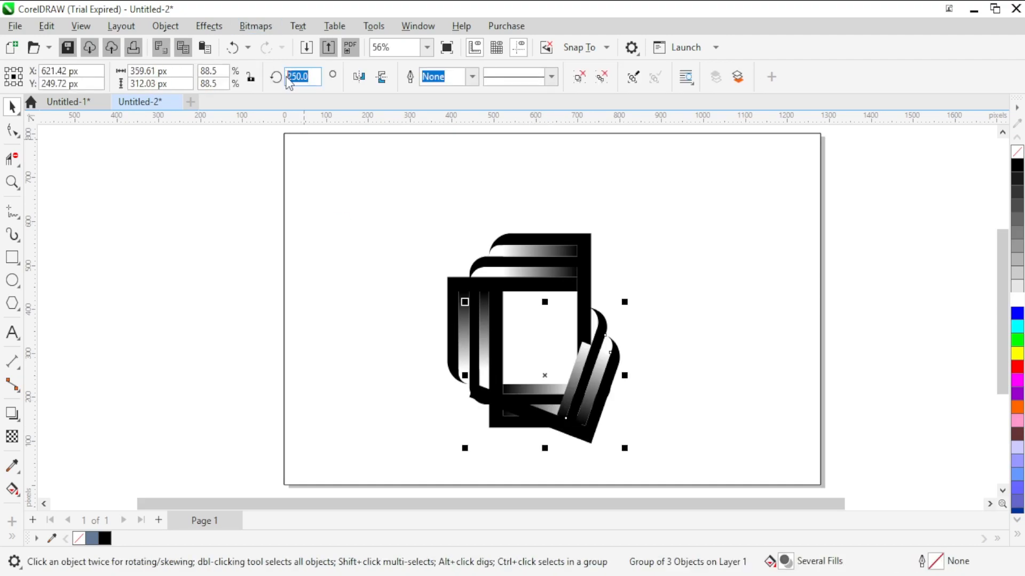
{"action": "type", "text": "270"}
{"action": "left_click", "coordinate": [349, 150]}
{"action": "left_click", "coordinate": [595, 411]}
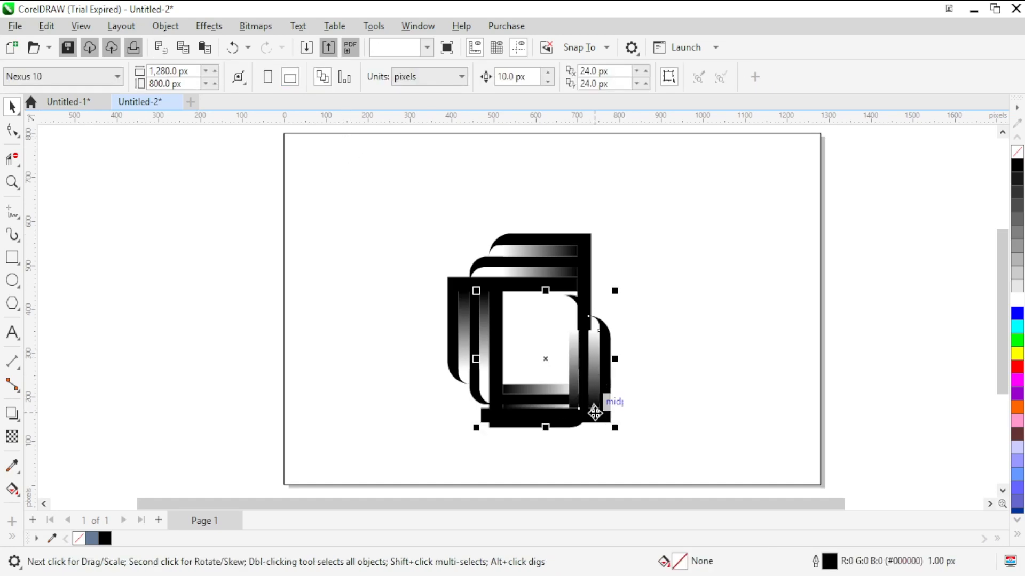
{"action": "left_click_drag", "start_coordinate": [492, 409], "coordinate": [504, 385]}
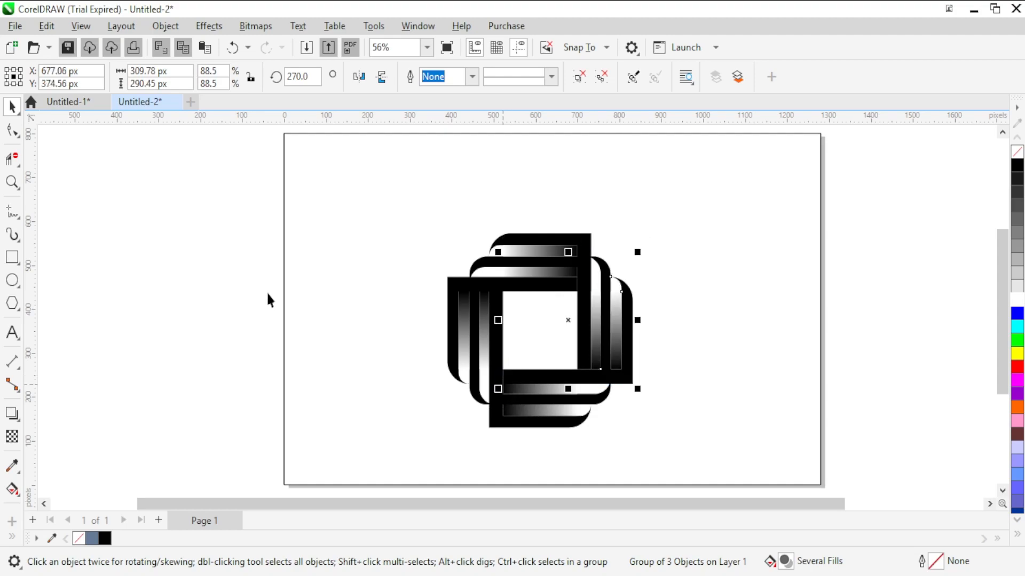
- Group the four interlocking pieces into one logo and move it up to around the page centre
{"action": "left_click", "coordinate": [402, 262]}
{"action": "left_click_drag", "start_coordinate": [366, 219], "coordinate": [712, 478]}
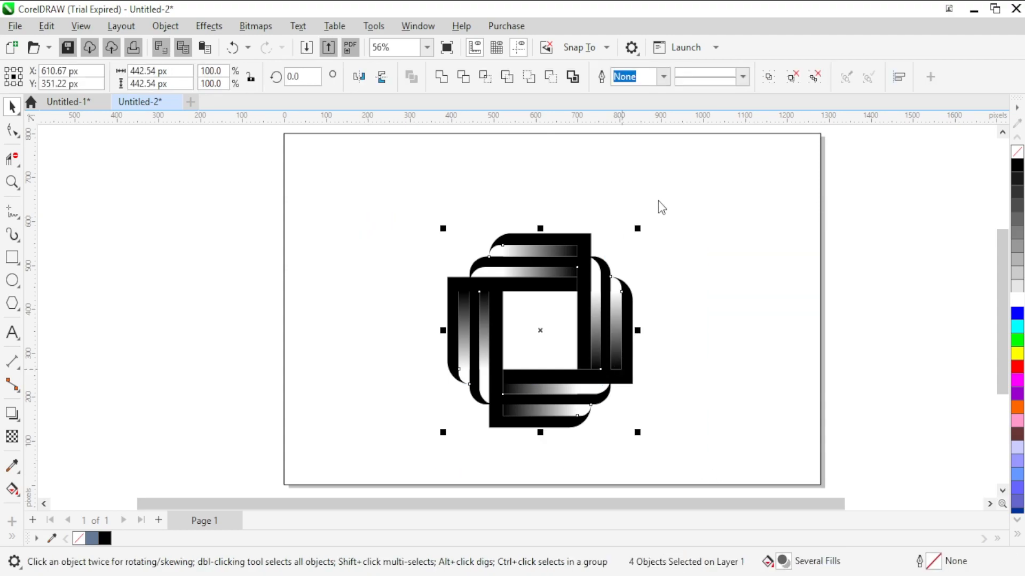
{"action": "key", "text": "ctrl+g"}
{"action": "left_click_drag", "start_coordinate": [528, 320], "coordinate": [546, 306]}
{"action": "key", "text": "Escape"}
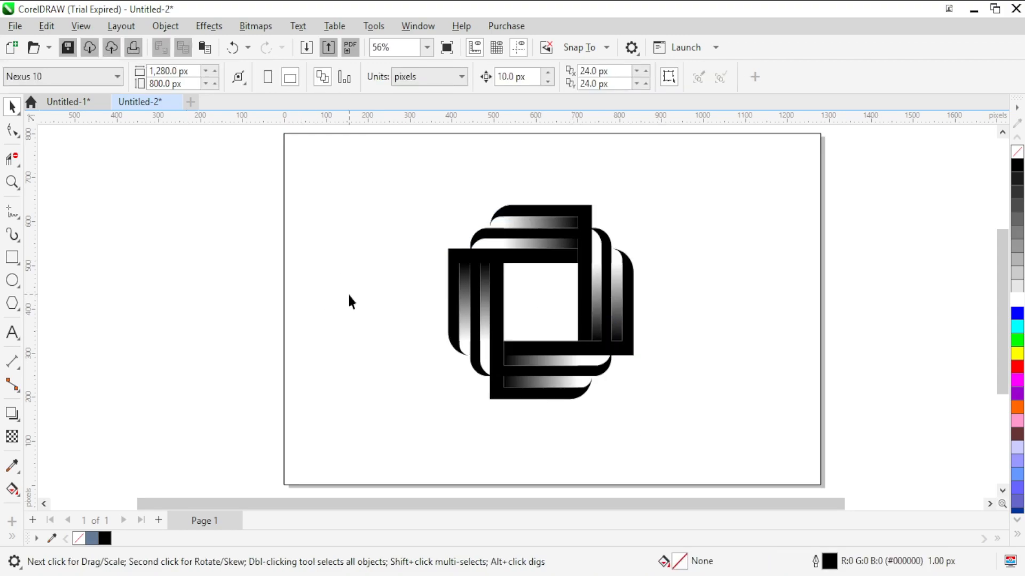
- Unlock the page-sized background rectangle and fill it black
{"action": "left_click", "coordinate": [303, 135]}
{"action": "right_click", "coordinate": [303, 135]}
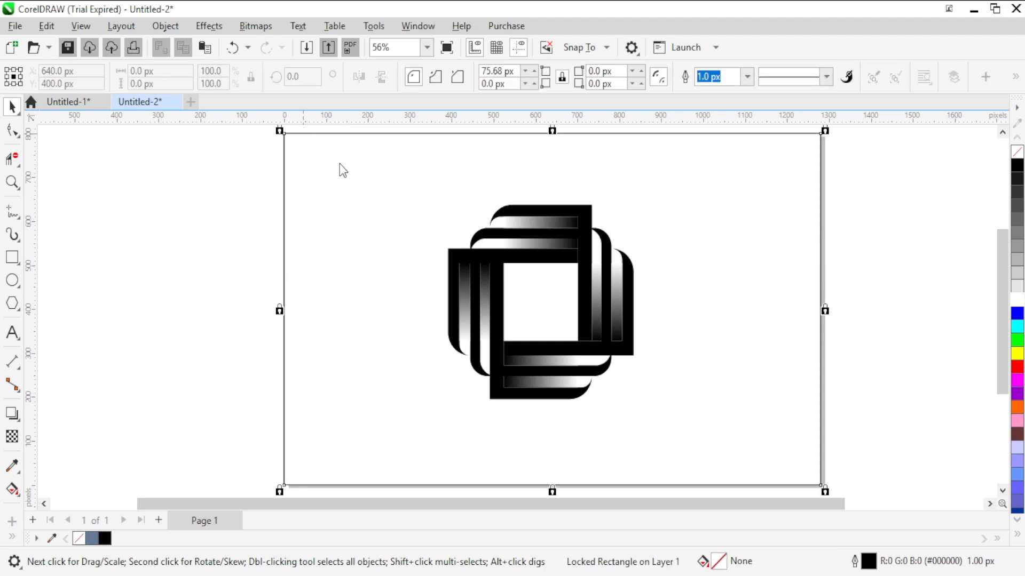
{"action": "left_click", "coordinate": [339, 163]}
{"action": "left_click", "coordinate": [1018, 175]}
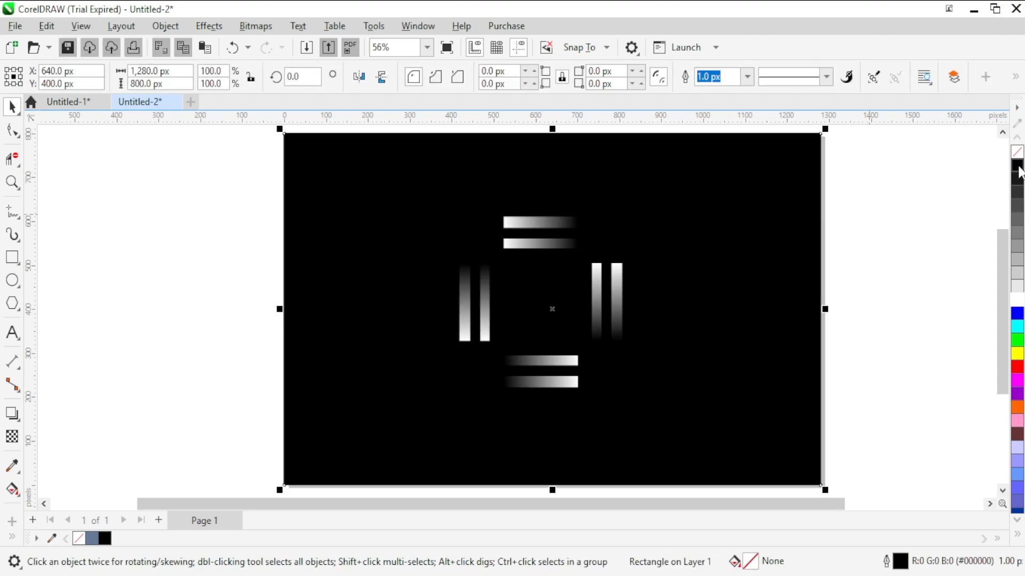
- Give the background rectangle an elliptical fountain fill with a white centre and grey outer colour, extending slightly past the page's sides
{"action": "left_click", "coordinate": [12, 489]}
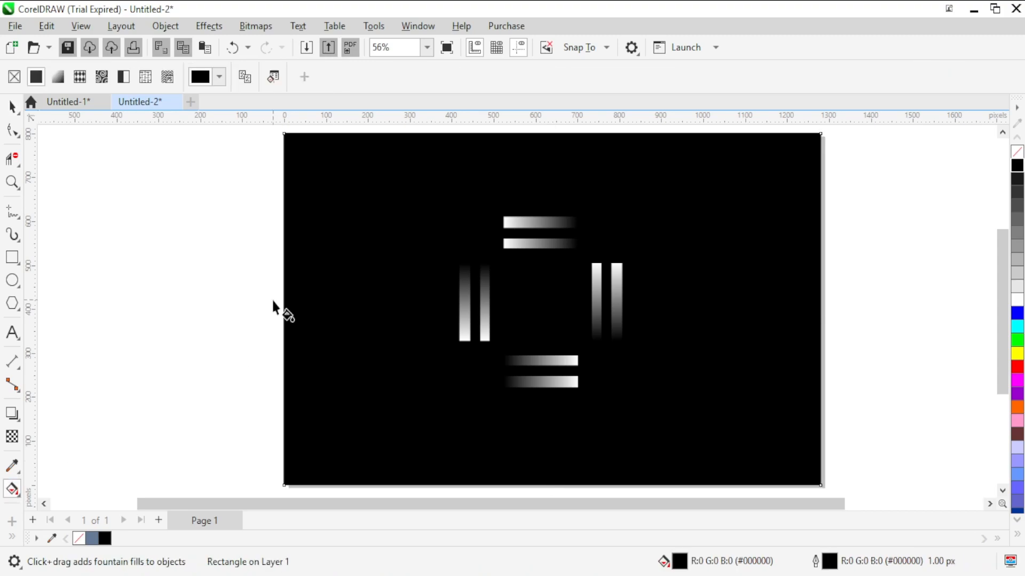
{"action": "left_click_drag", "start_coordinate": [284, 284], "coordinate": [817, 283]}
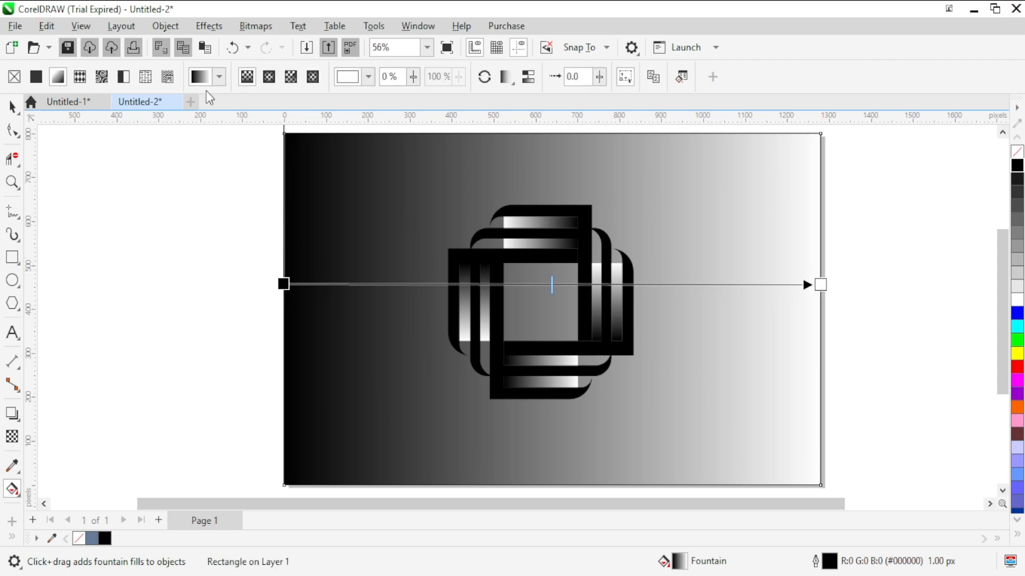
{"action": "left_click", "coordinate": [269, 76]}
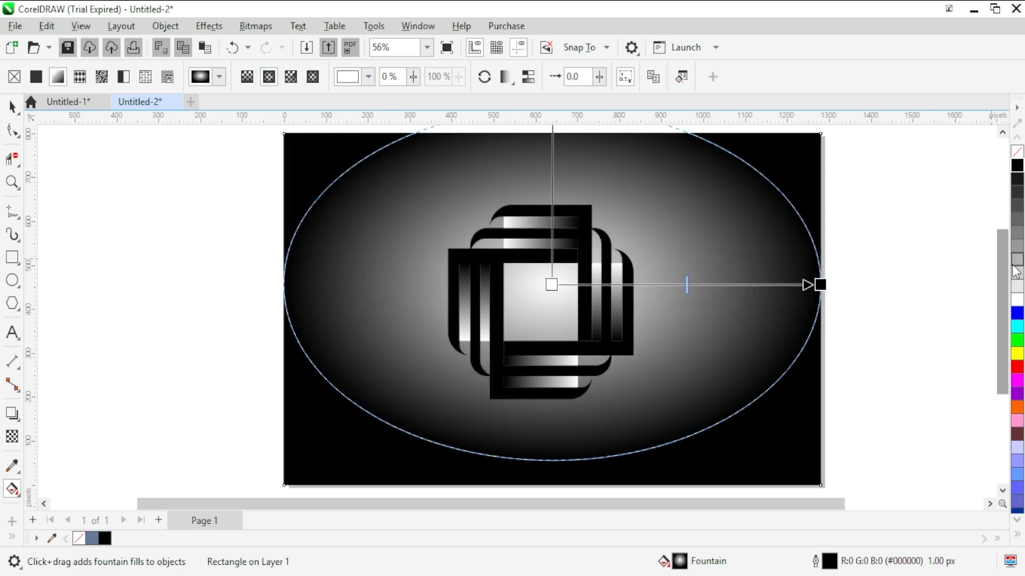
{"action": "left_click_drag", "start_coordinate": [1016, 272], "coordinate": [843, 284]}
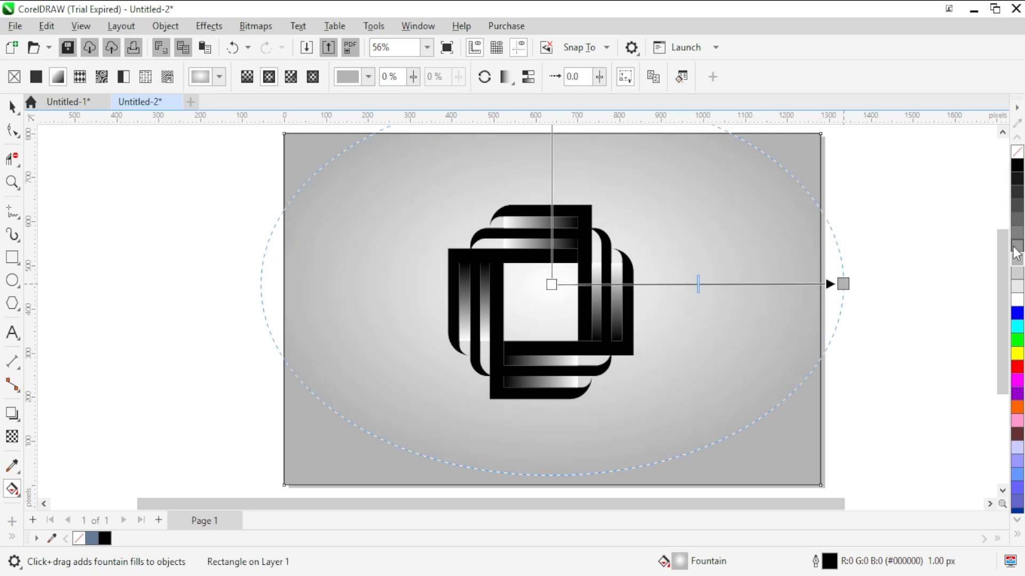
{"action": "left_click", "coordinate": [11, 107]}
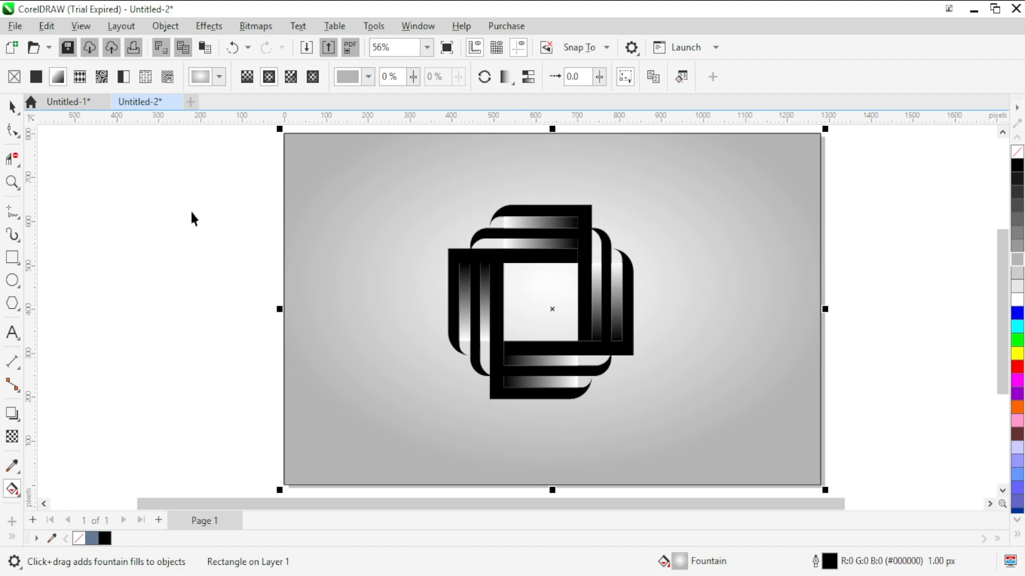
{"action": "left_click", "coordinate": [399, 260]}
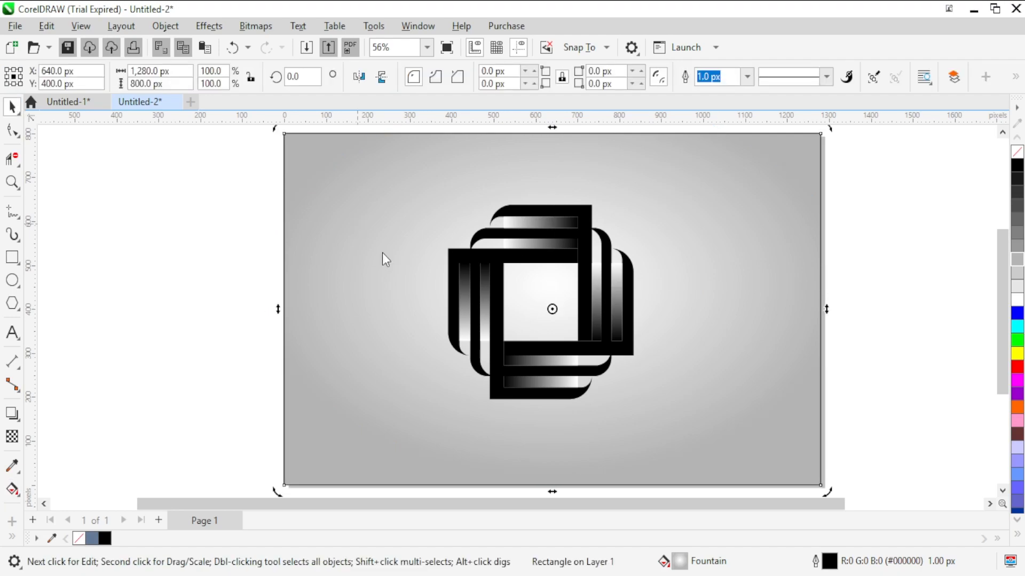
{"action": "key", "text": "Escape"}
- Rotate the whole logo counterclockwise about its centre to about 40°
{"action": "left_click_drag", "start_coordinate": [410, 167], "coordinate": [653, 407]}
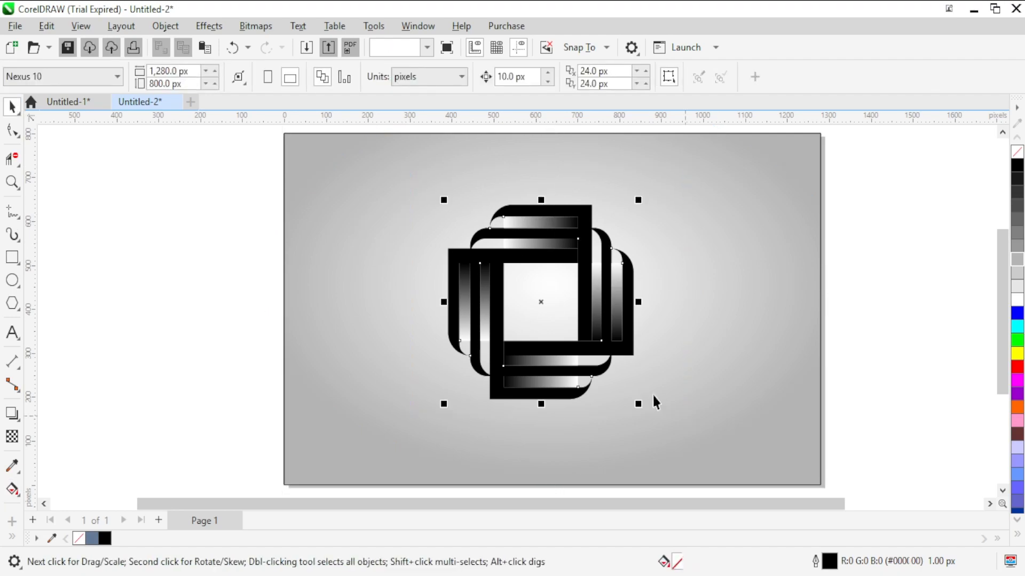
{"action": "left_click", "coordinate": [545, 302]}
{"action": "left_click_drag", "start_coordinate": [640, 407], "coordinate": [717, 333]}
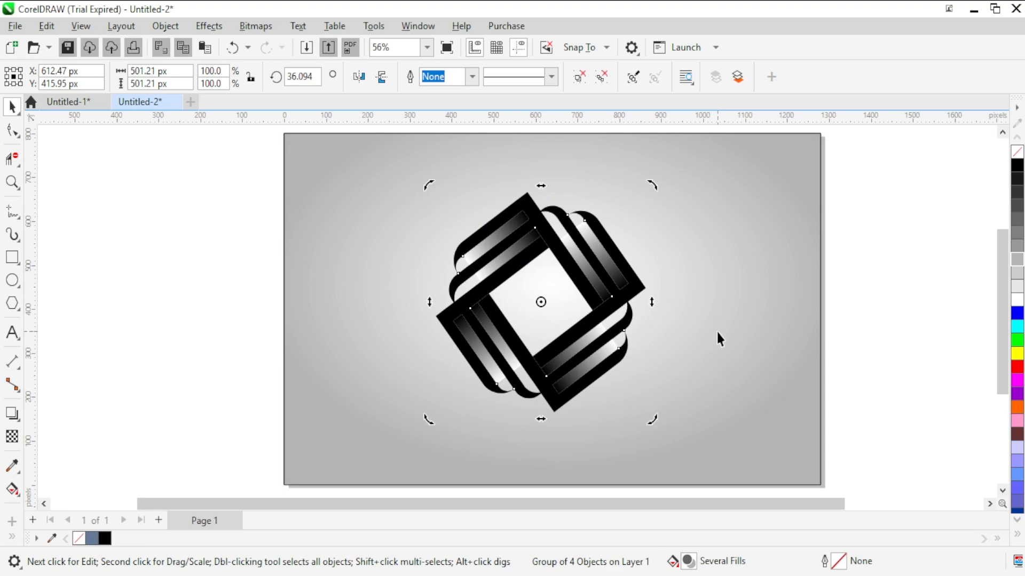
{"action": "left_click_drag", "start_coordinate": [652, 419], "coordinate": [667, 418]}
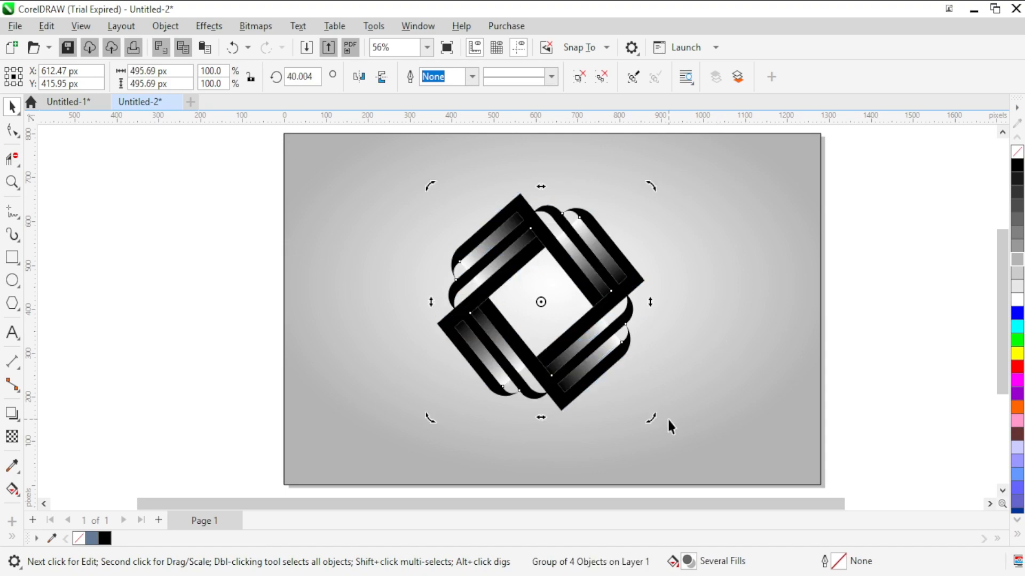
{"action": "left_click", "coordinate": [773, 264]}
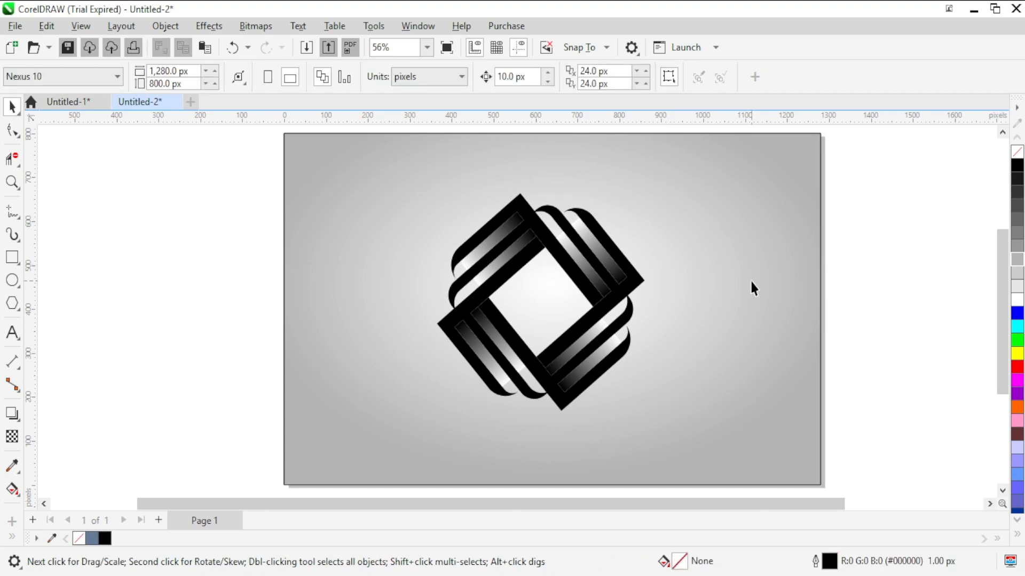
- Add the artistic text caption "AR MASOOD GRAPHICS" just below the logo
{"action": "left_click", "coordinate": [13, 333]}
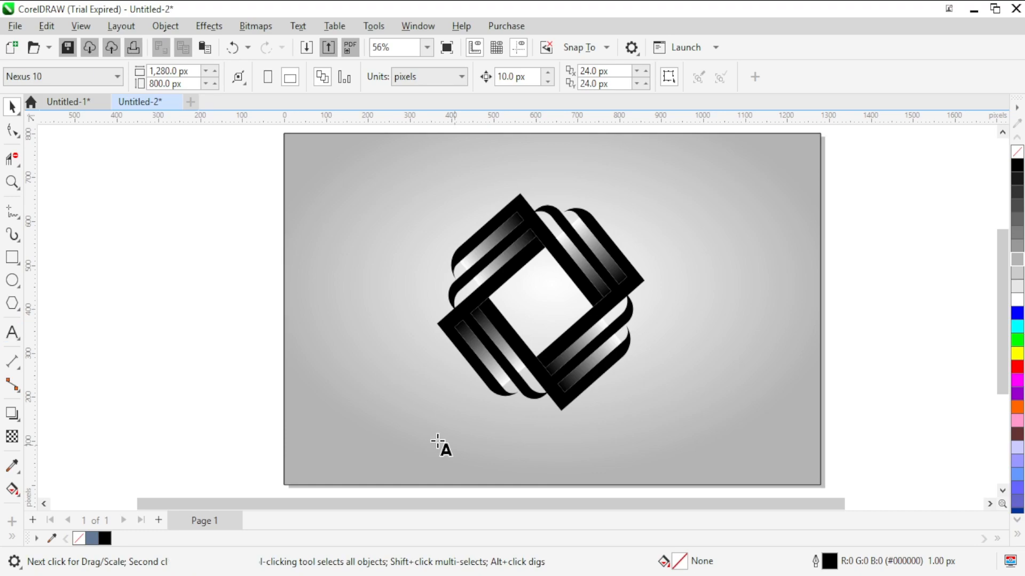
{"action": "left_click", "coordinate": [438, 441]}
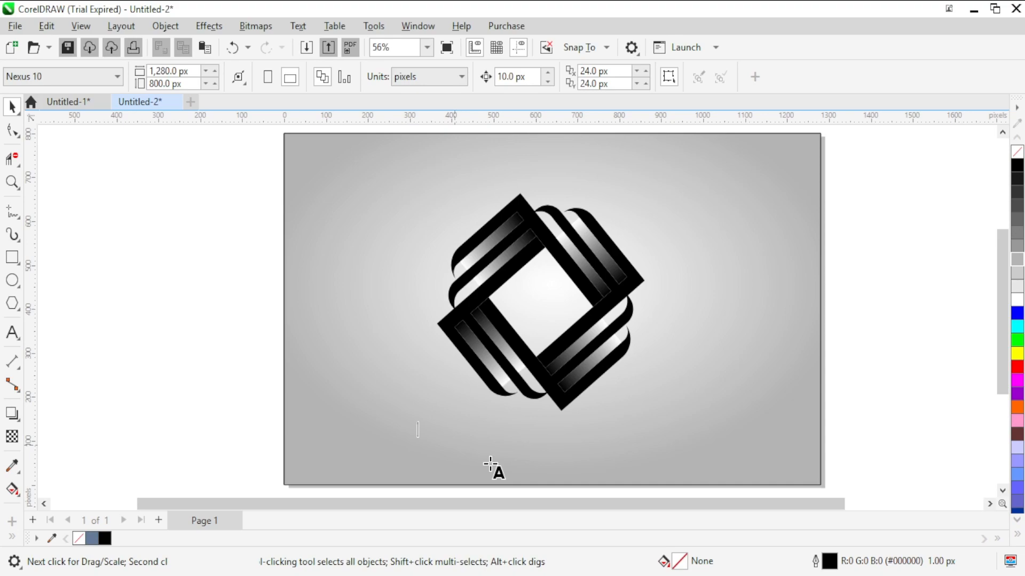
{"action": "type", "text": "AR"}
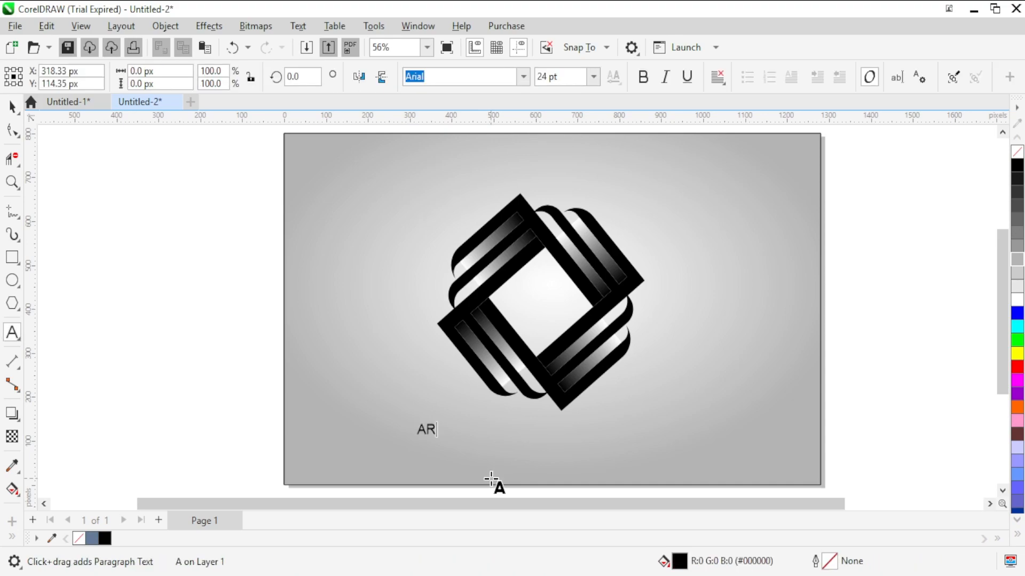
{"action": "type", "text": " MASOOD"}
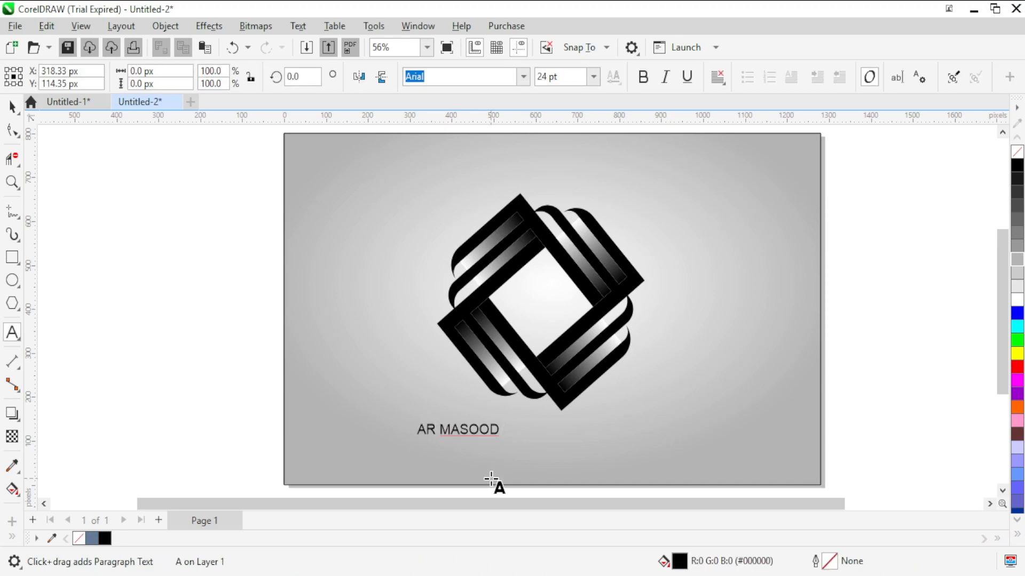
{"action": "type", "text": " GRAPHJICS"}
{"action": "key", "text": "BackSpace"}
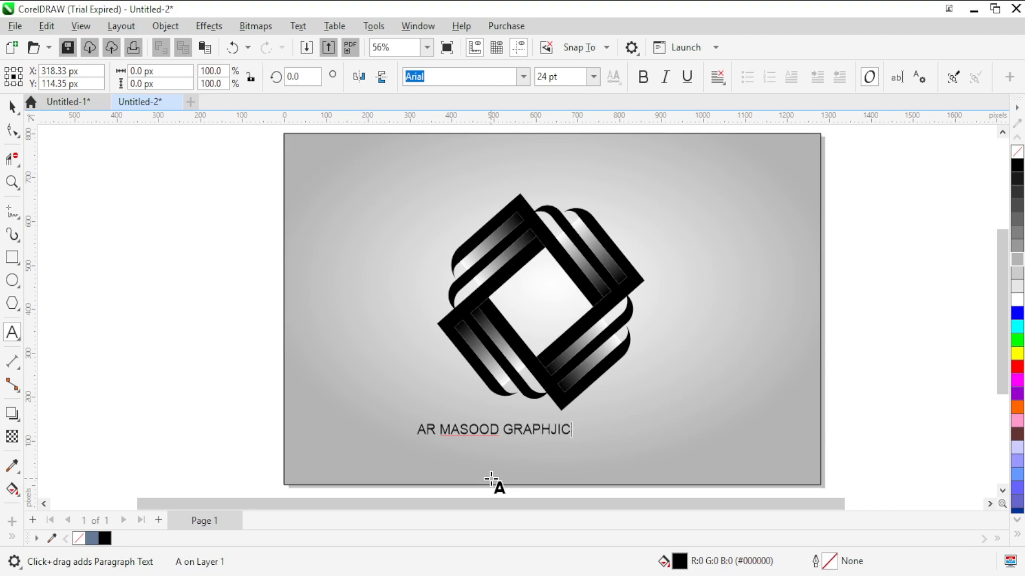
{"action": "key", "text": "BackSpace"}
{"action": "key", "text": "BackSpace"}
{"action": "key", "text": "BackSpace"}
{"action": "type", "text": "ICS"}
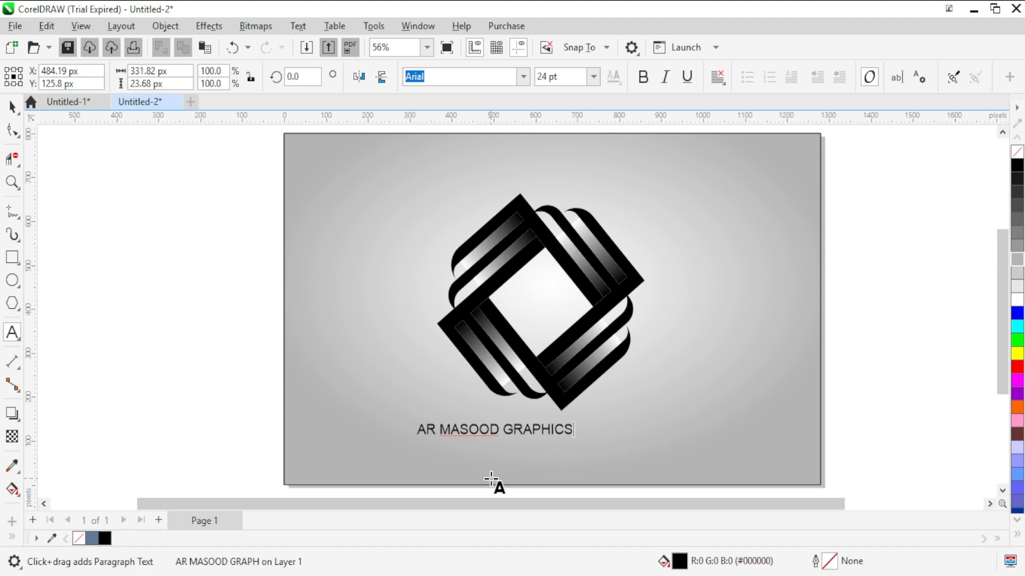
- Set the font of the whole caption to Mont Heavy DEMO
{"action": "left_click", "coordinate": [572, 430]}
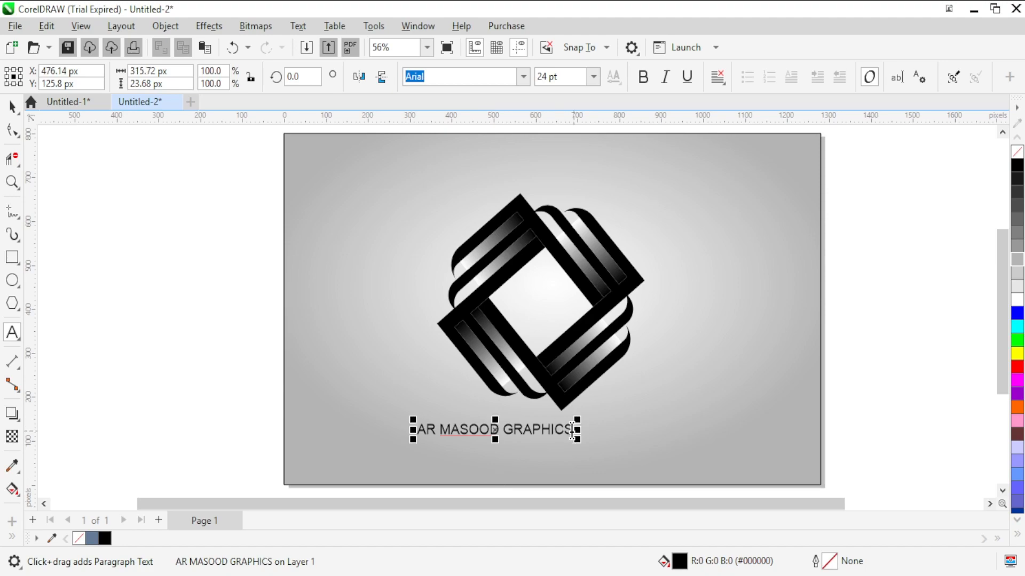
{"action": "left_click_drag", "start_coordinate": [572, 429], "coordinate": [414, 430]}
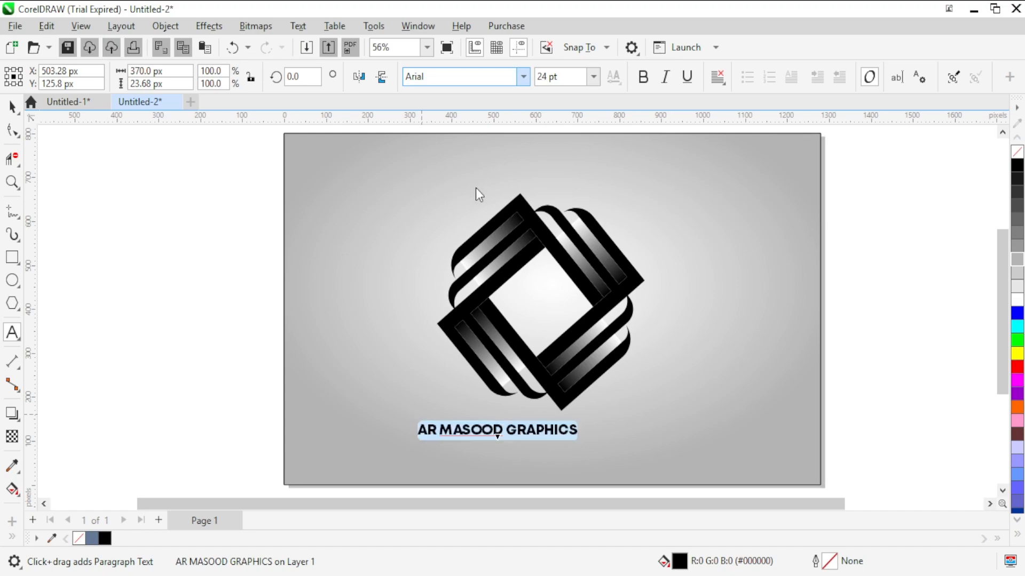
{"action": "scroll", "coordinate": [476, 187], "scroll_direction": "down", "scroll_amount": 3}
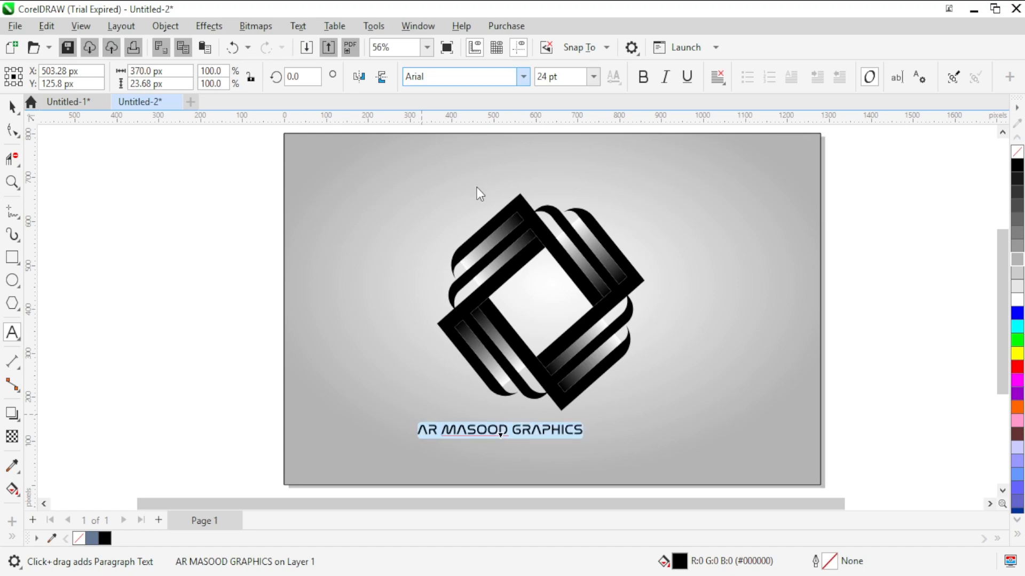
{"action": "left_click", "coordinate": [478, 171]}
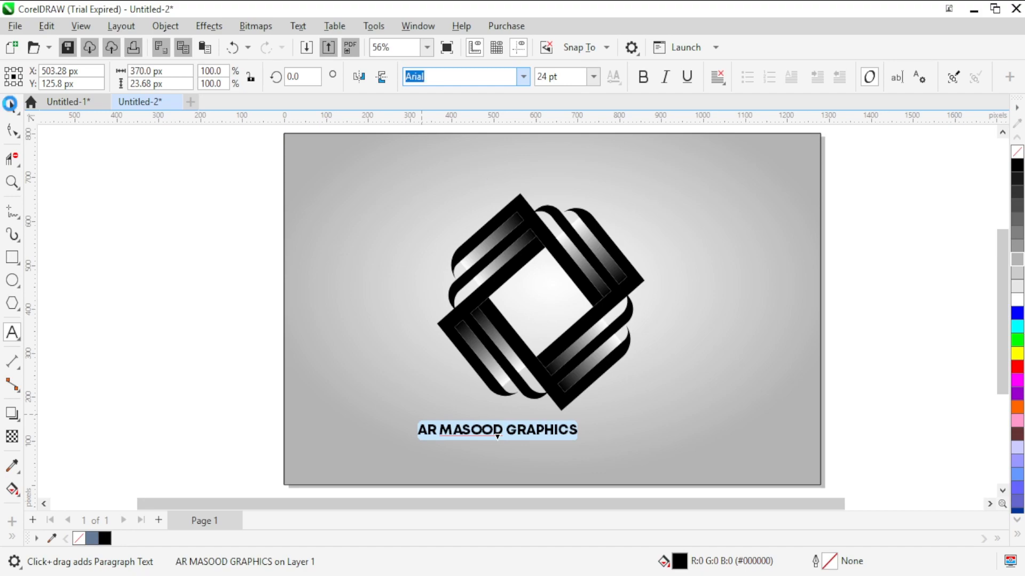
- Move the caption right and slightly down to about X 628 px, Y 107 px, roughly centred beneath the logo, and deselect it
{"action": "left_click", "coordinate": [9, 103]}
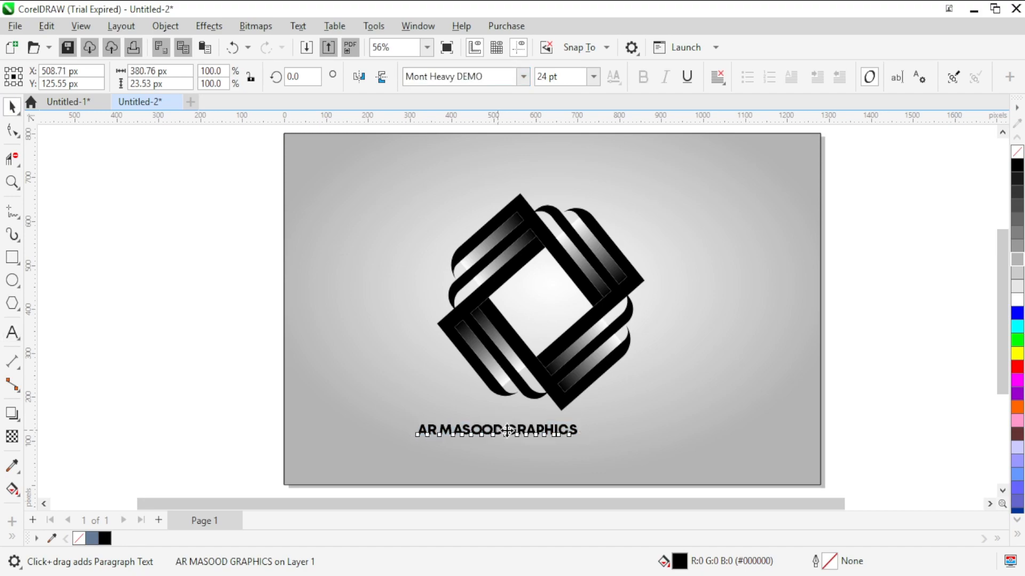
{"action": "left_click_drag", "start_coordinate": [507, 430], "coordinate": [548, 439]}
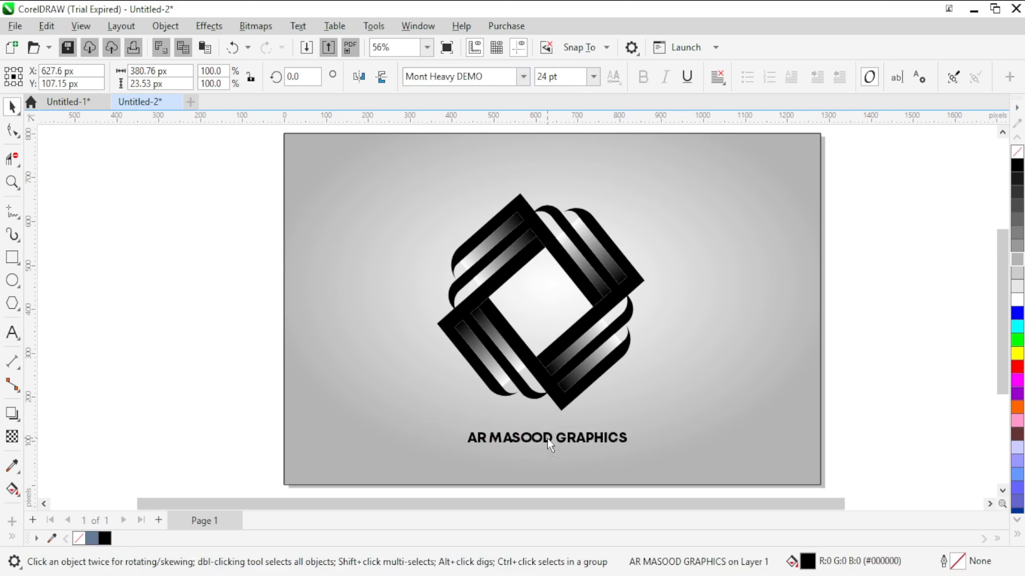
{"action": "left_click", "coordinate": [747, 487]}
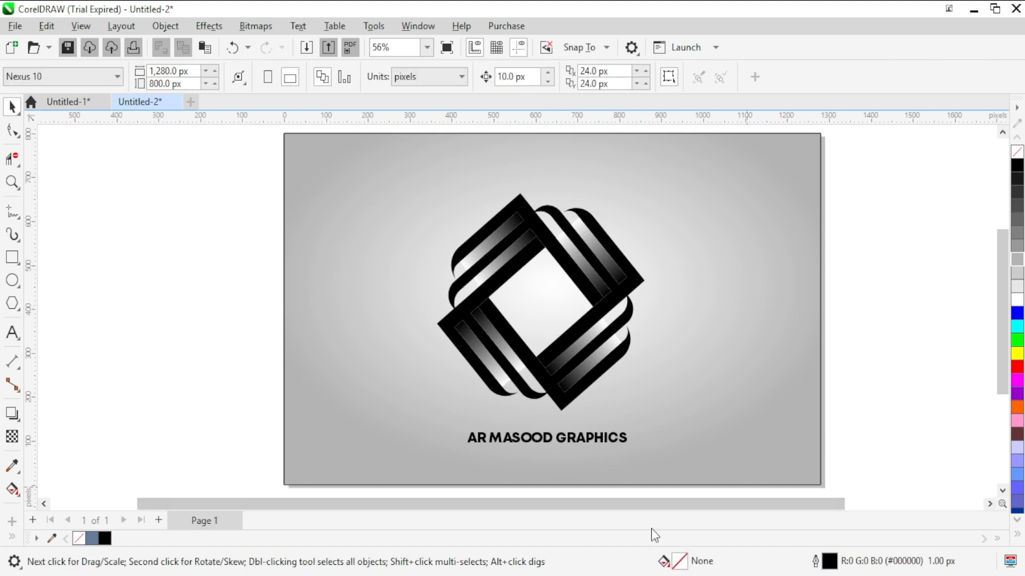